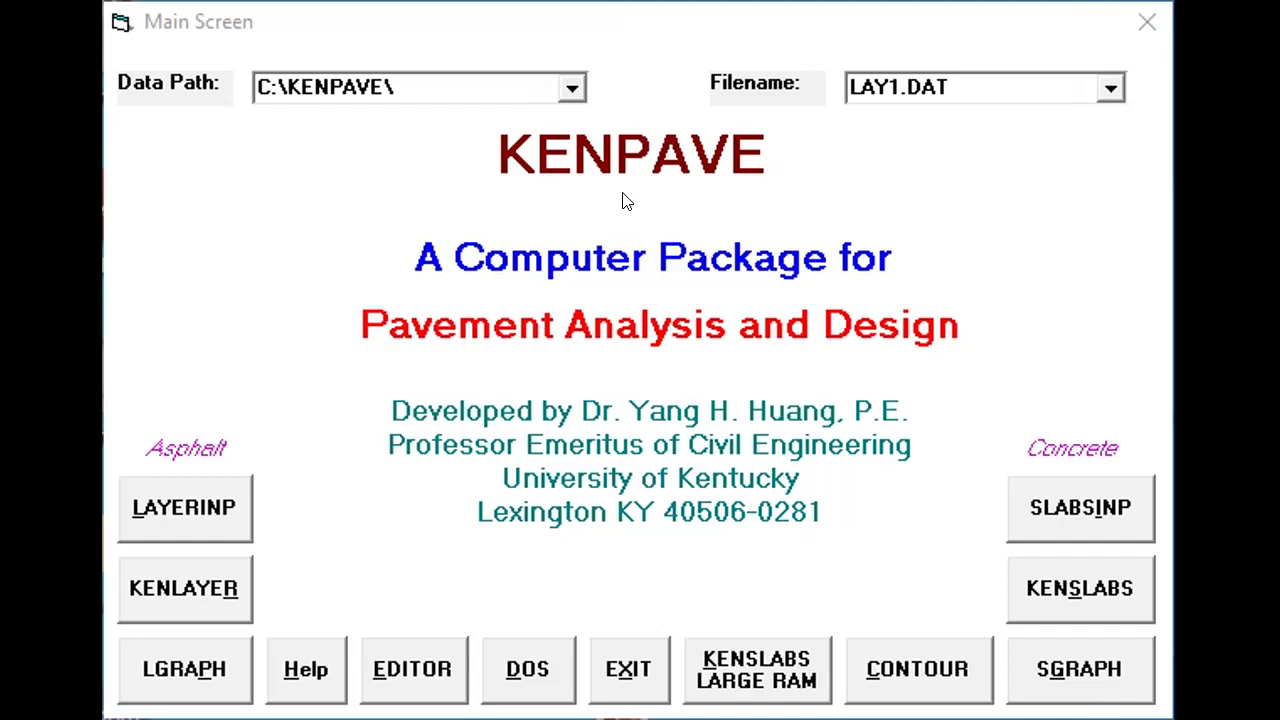
# - In LAYERINP, open the existing damageanalysisvdo data file from Downloads > vdo for youtube
pyautogui.click(150, 506)
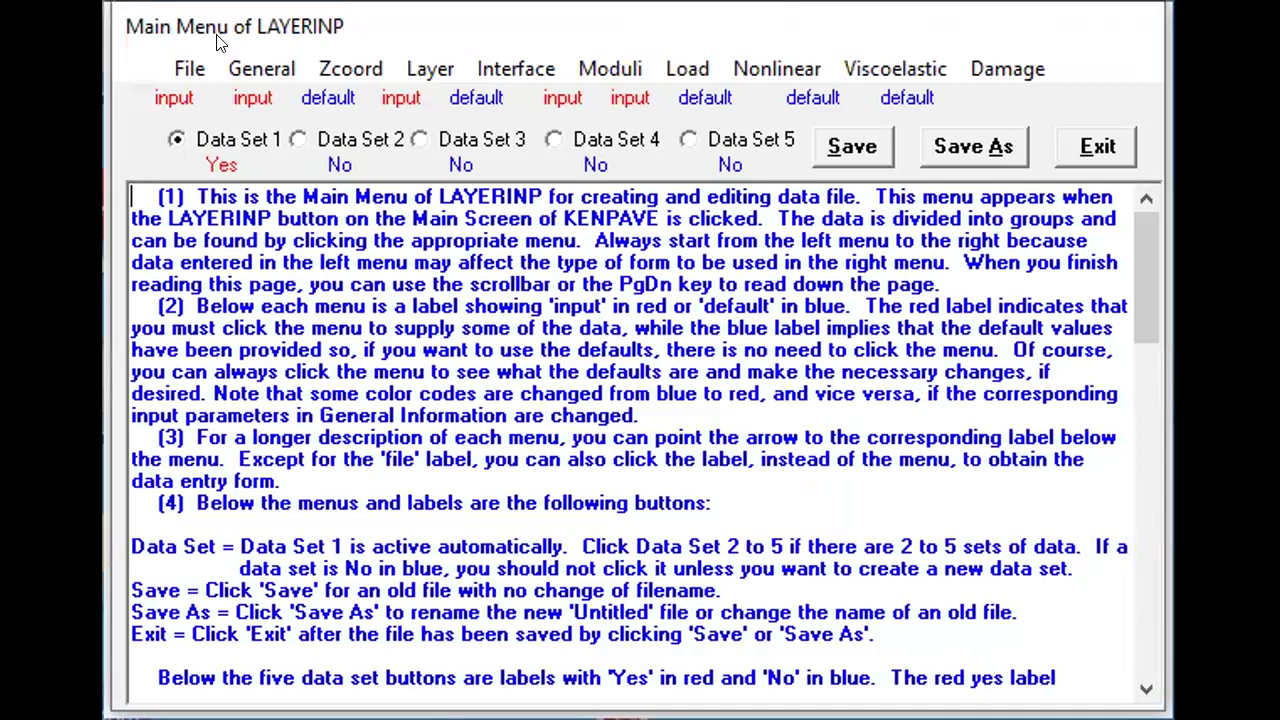
pyautogui.click(186, 68)
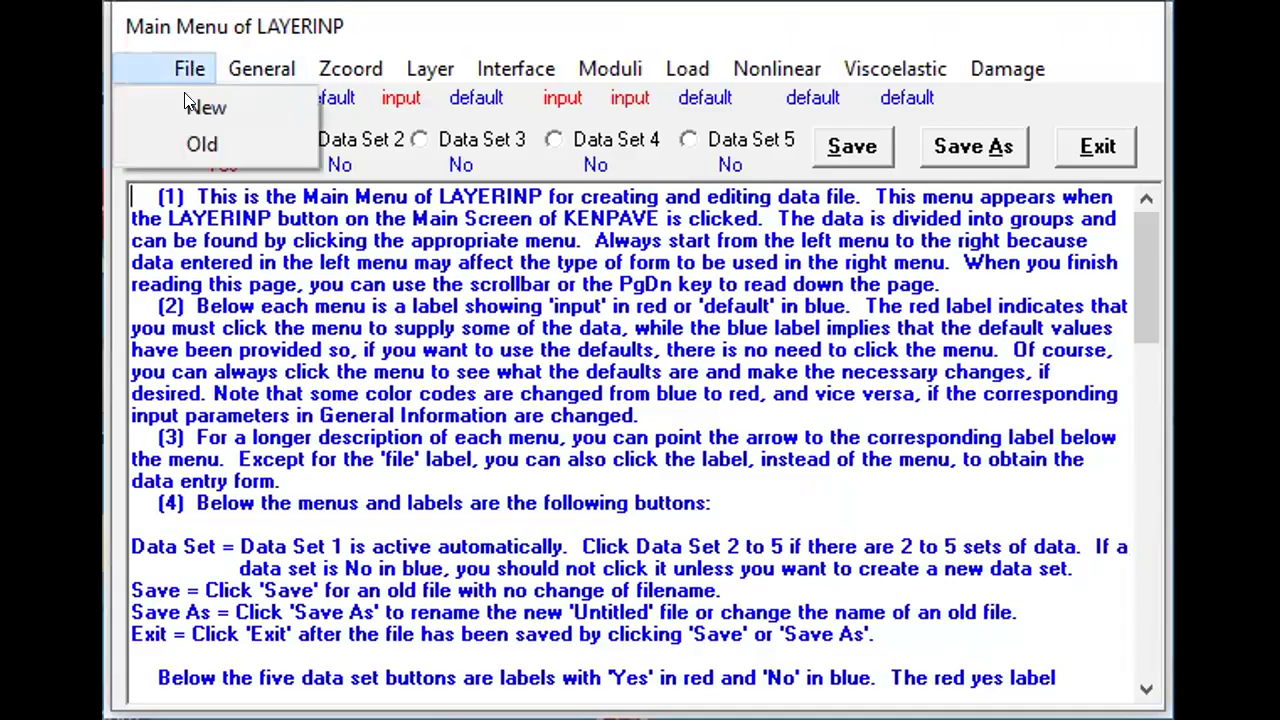
pyautogui.click(199, 142)
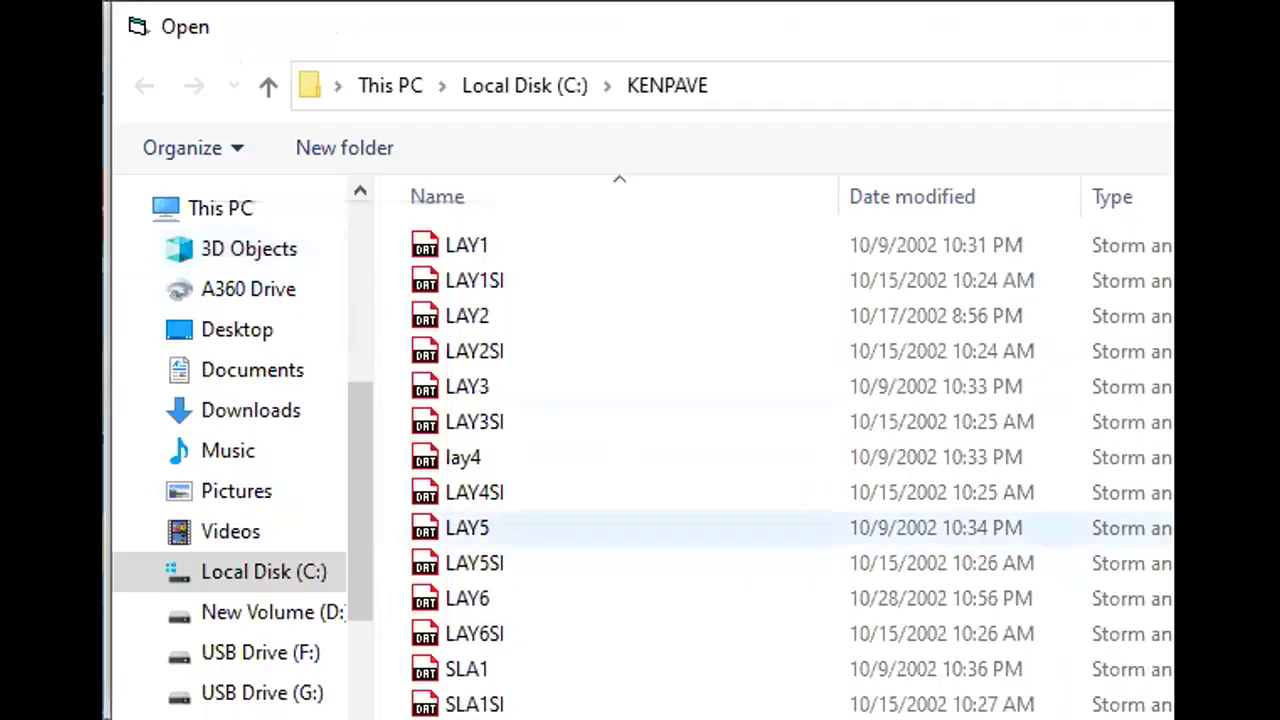
pyautogui.scroll(-3, 755, 590)
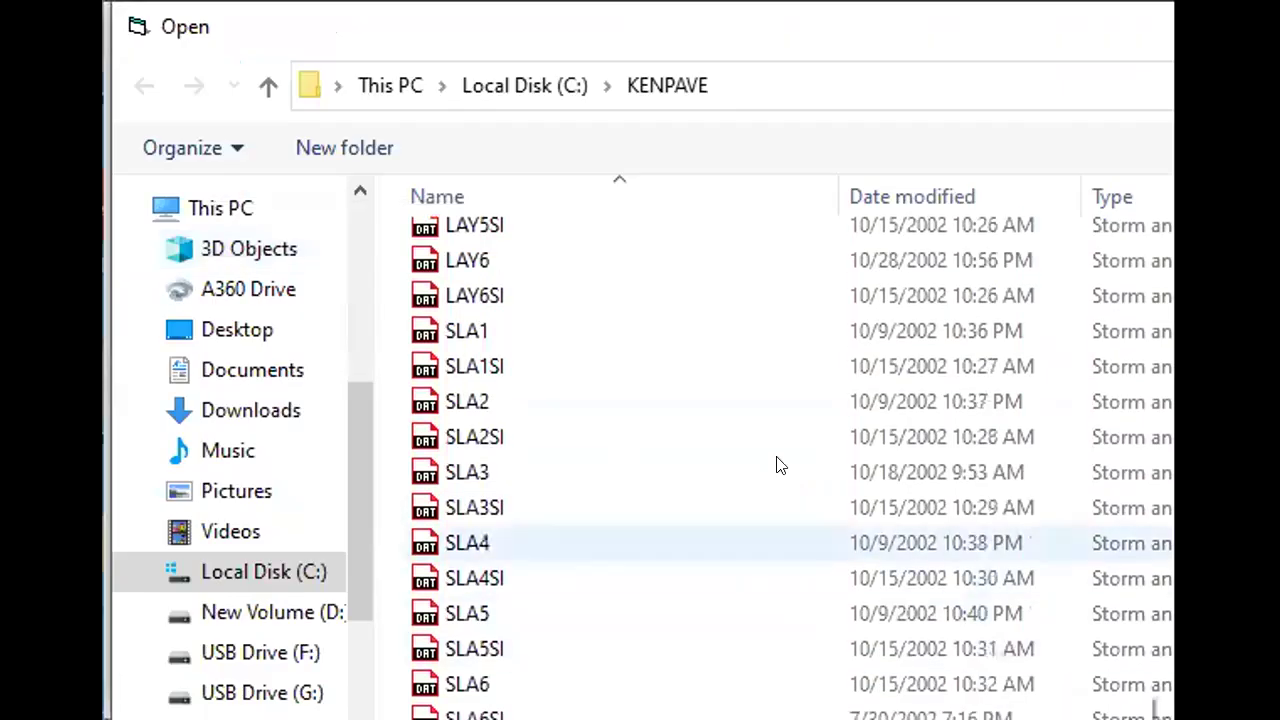
pyautogui.scroll(3, 767, 350)
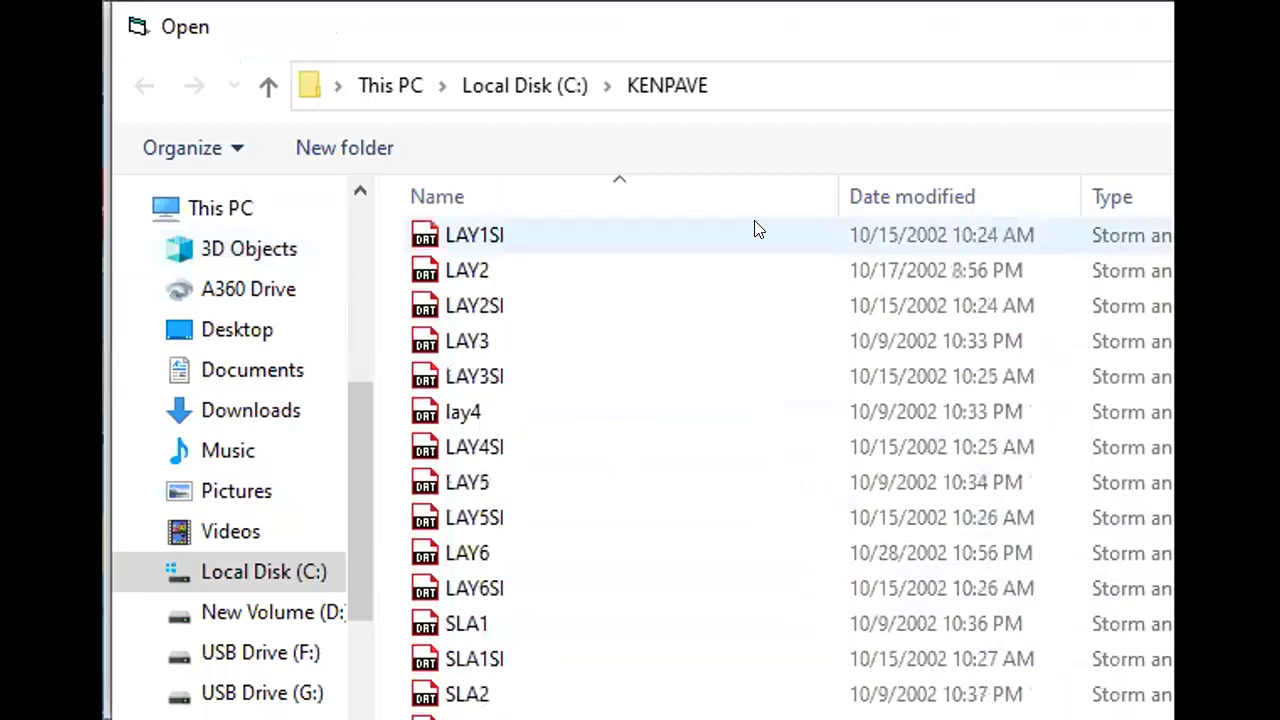
pyautogui.click(253, 413)
pyautogui.doubleClick(617, 286)
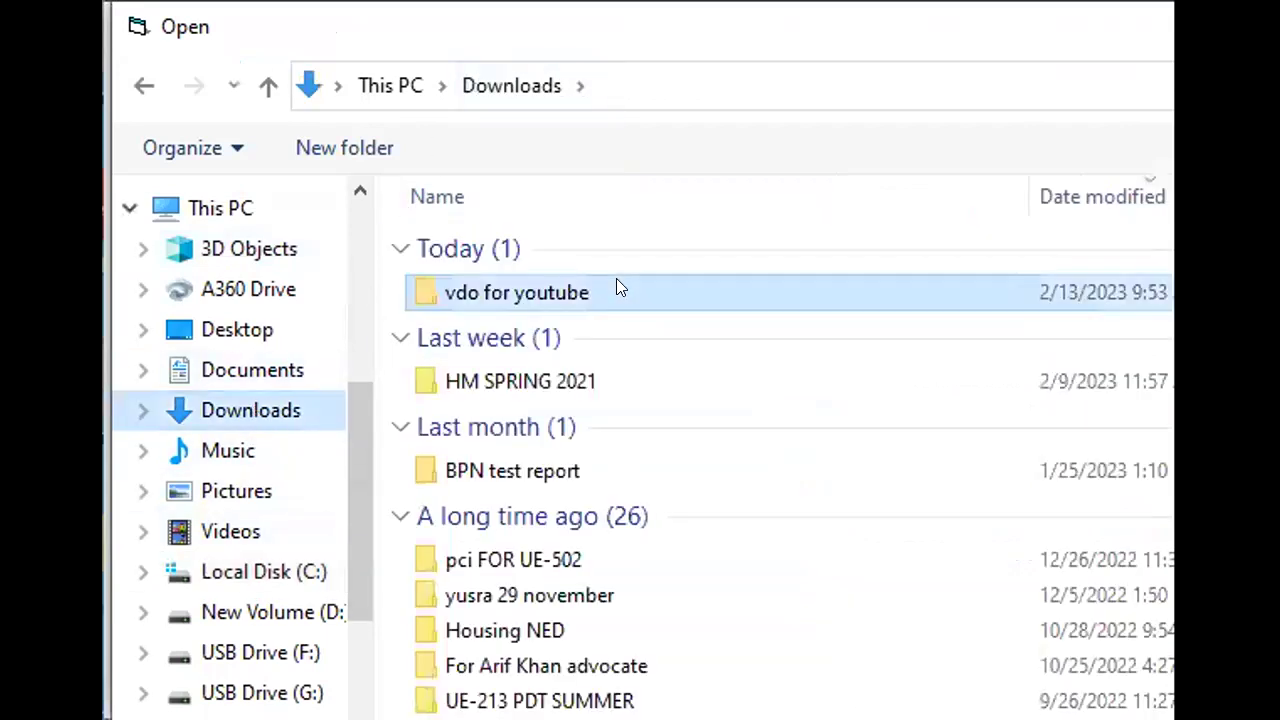
pyautogui.click(562, 232)
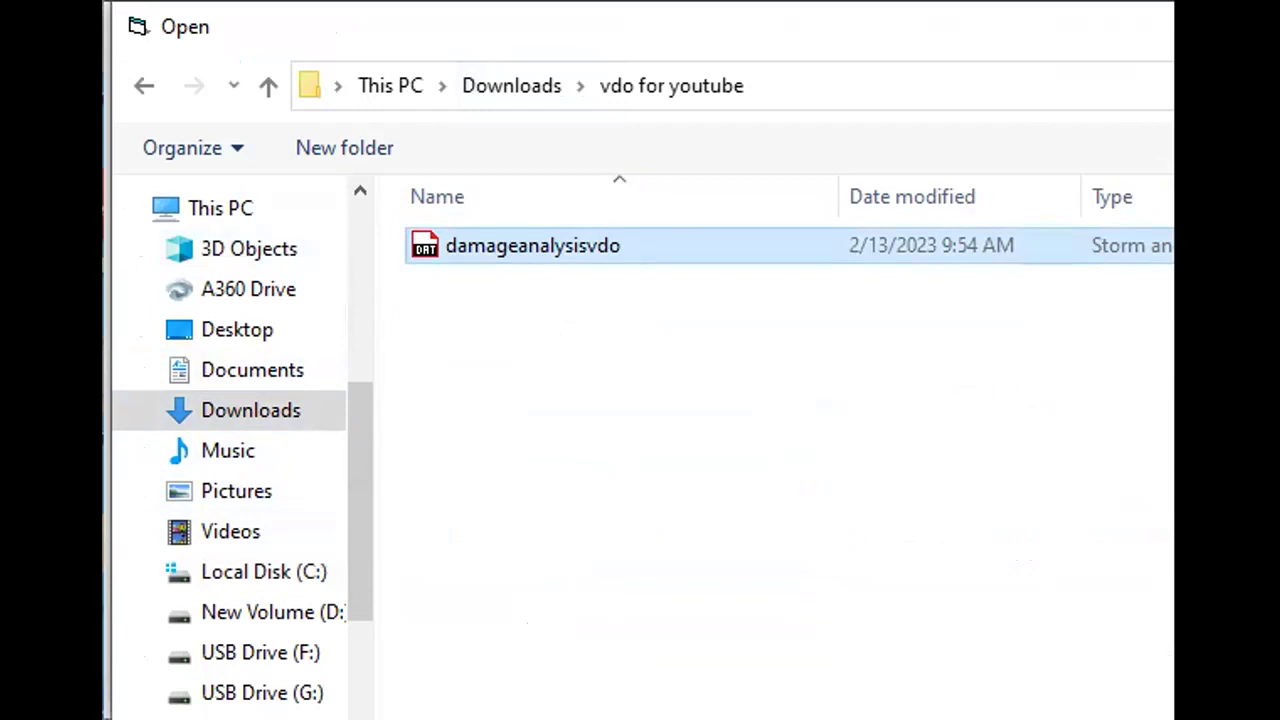
pyautogui.press('Return')
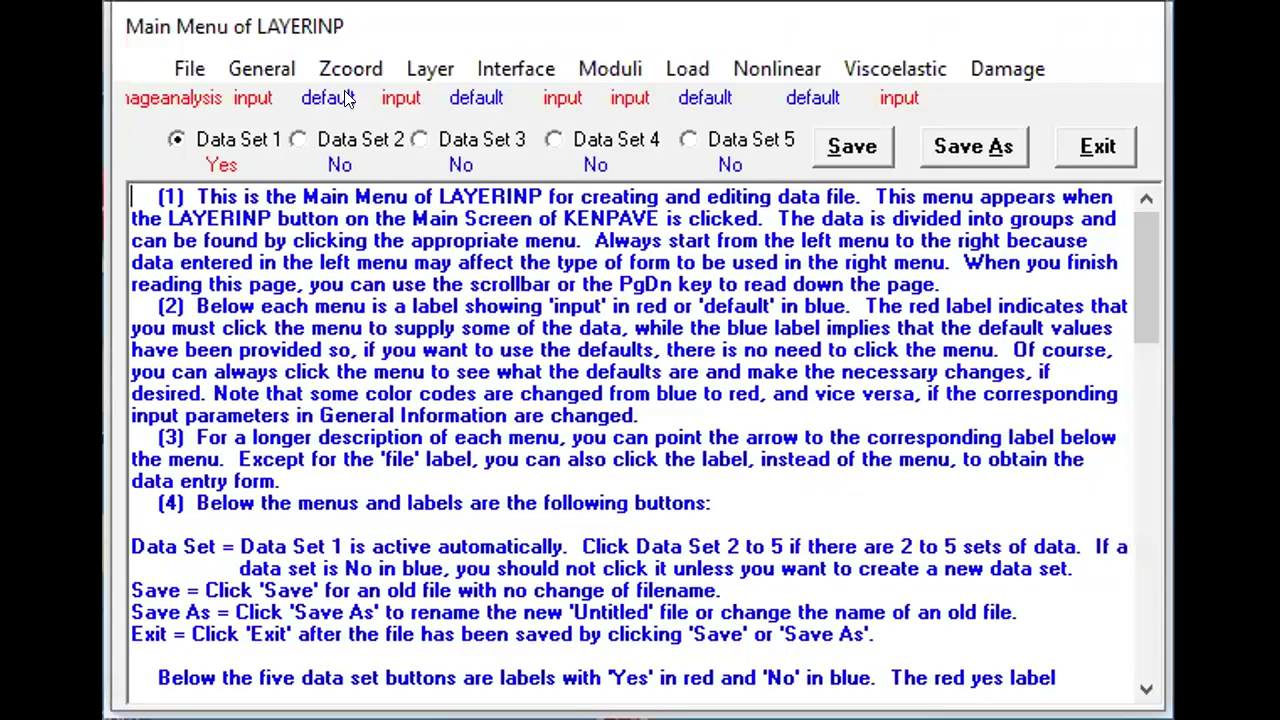
# - Show Set No. 1's General Information: damage analysis, 5 layers, 9 load groups, English units
pyautogui.click(274, 68)
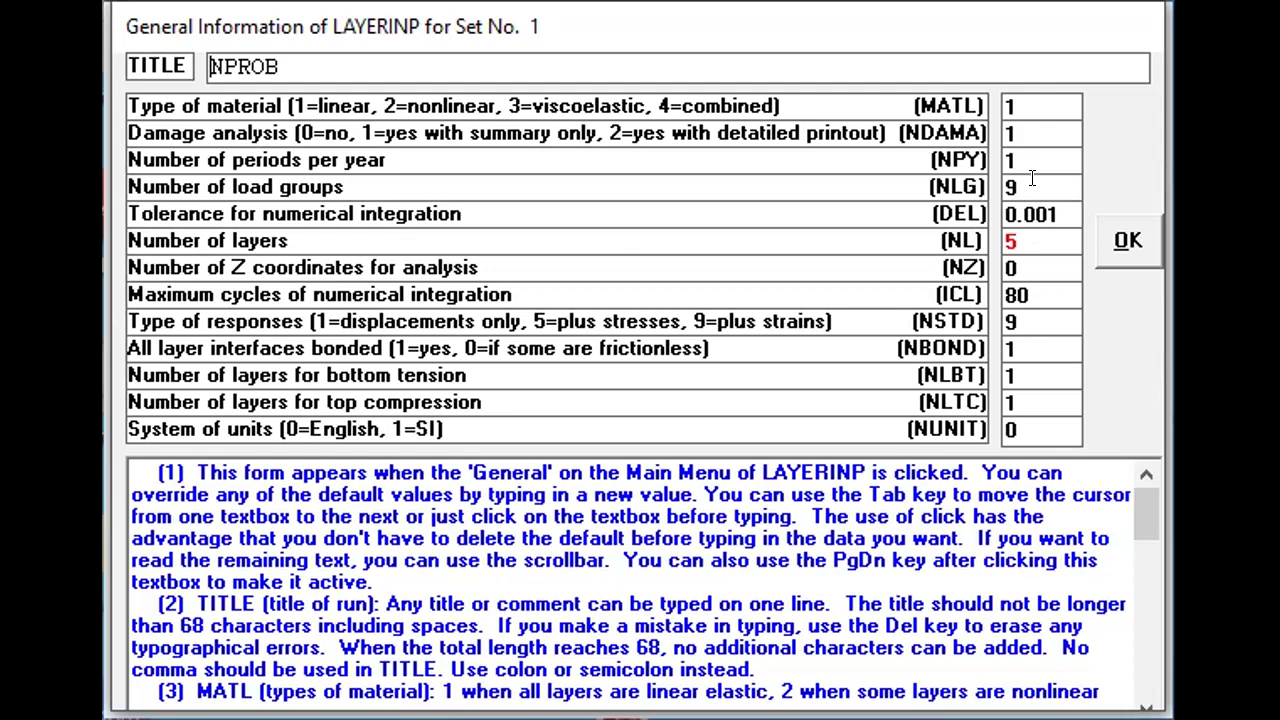
# - Change the run title from NPROB to 'damage anaysis tutorial'
pyautogui.click(1024, 120)
pyautogui.click(310, 62)
pyautogui.hotkey('shift', 'Home')
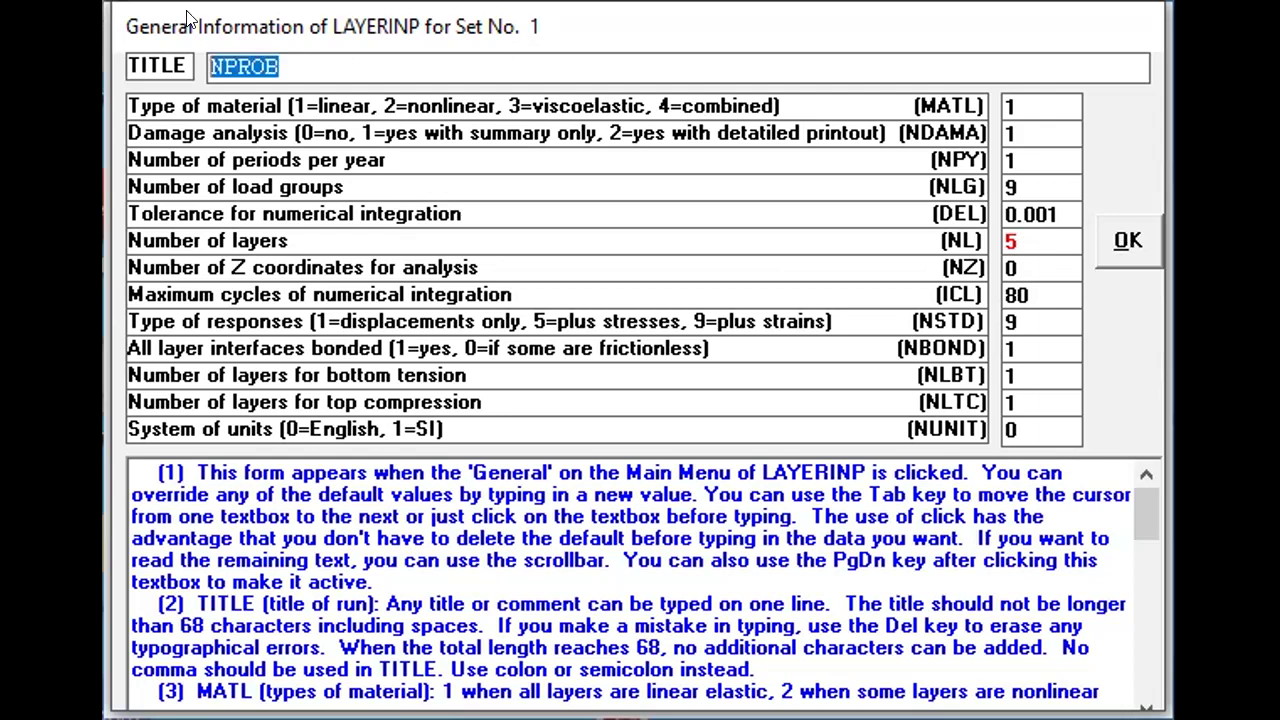
pyautogui.write('dam')
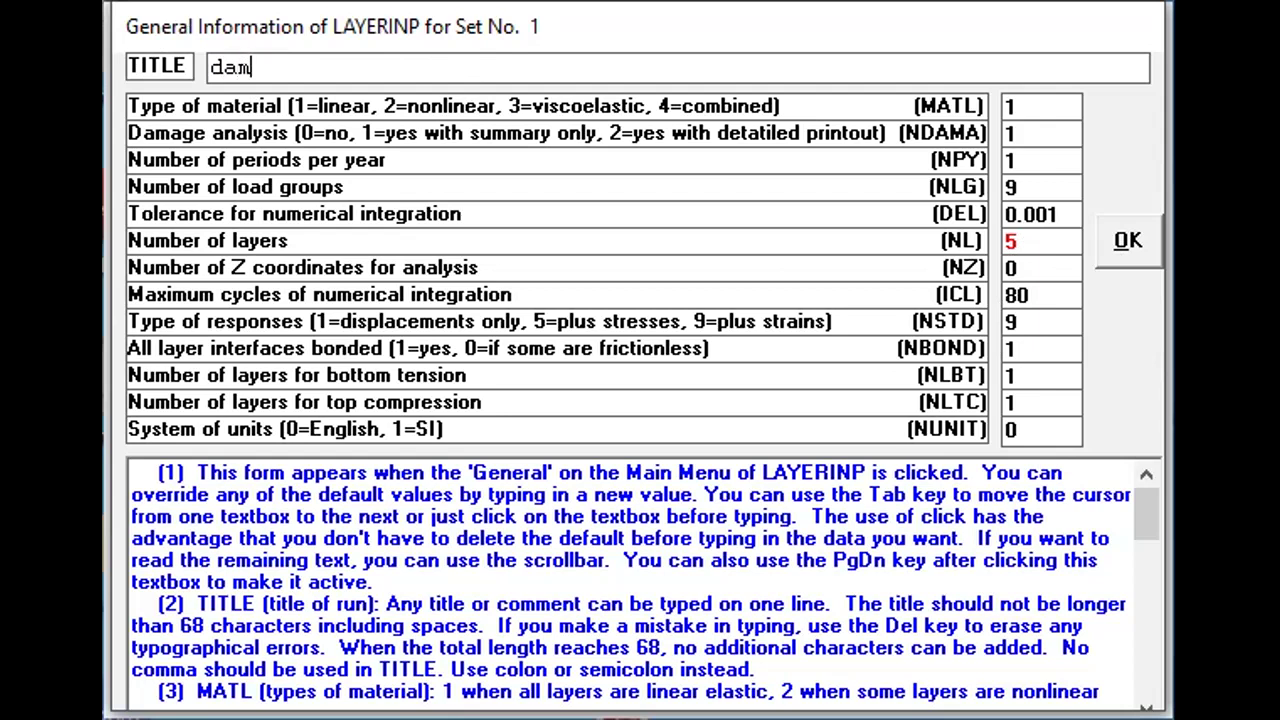
pyautogui.write('age ana')
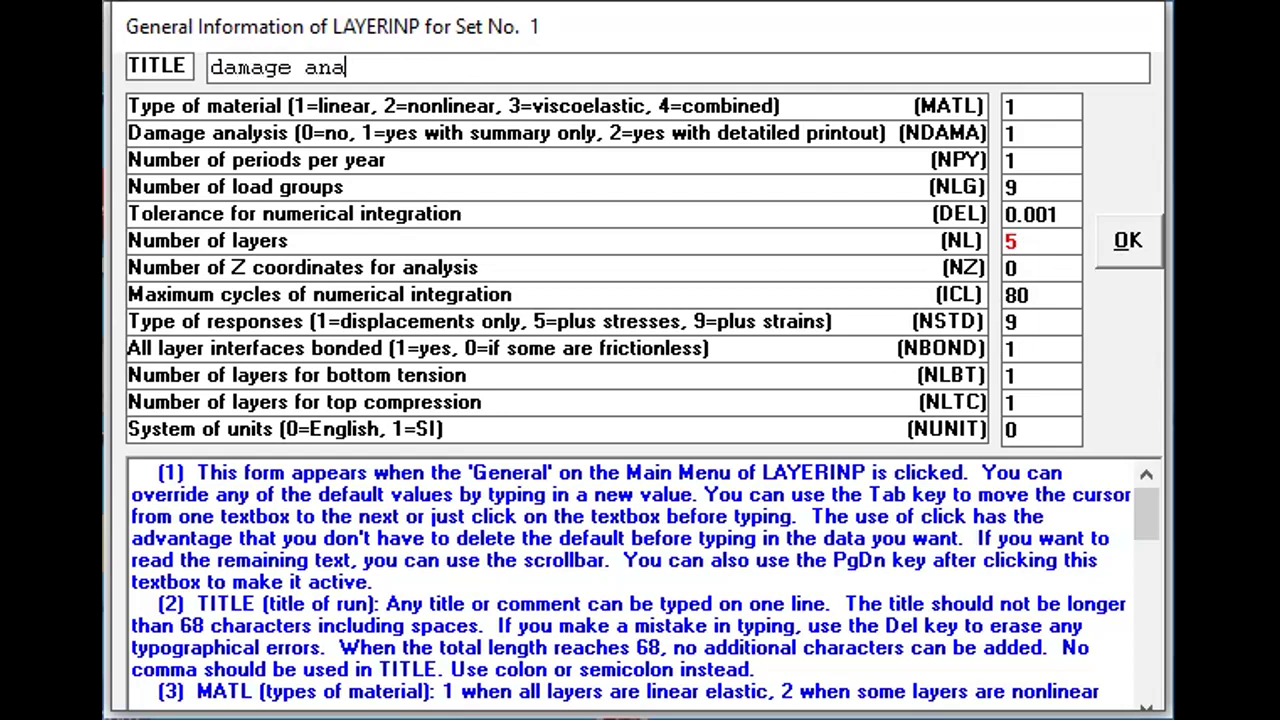
pyautogui.write('ysis tutor')
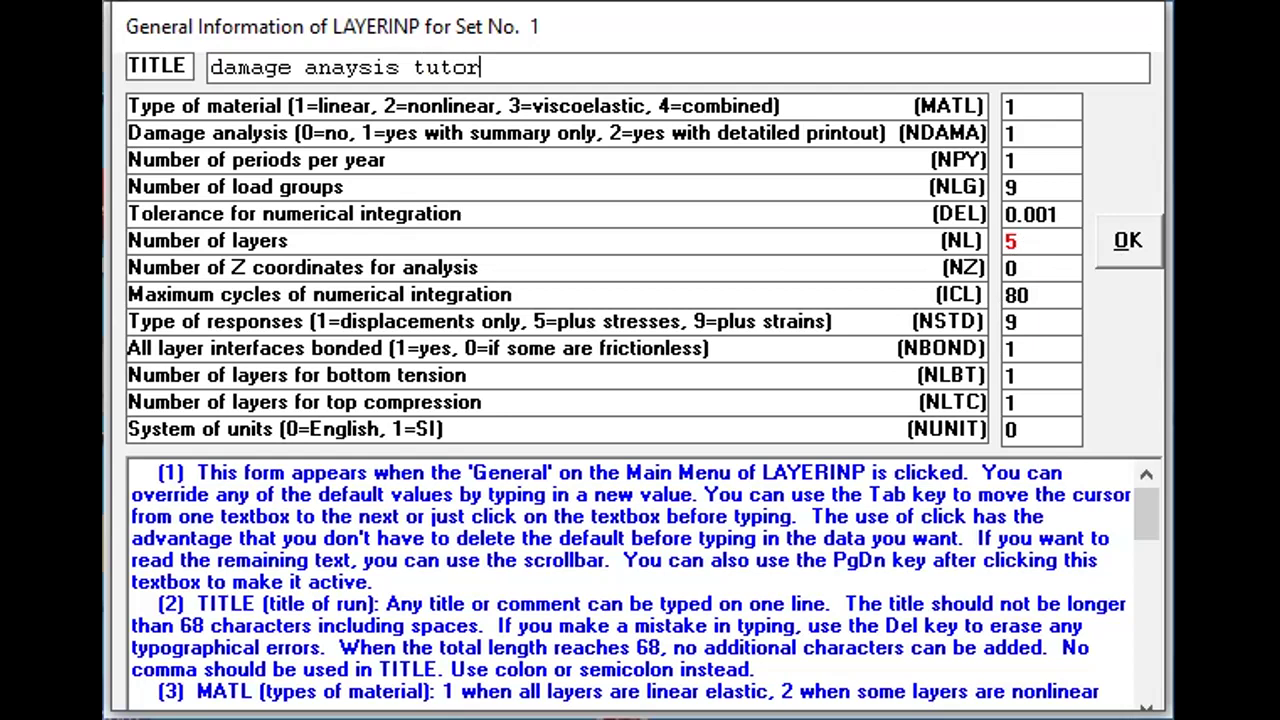
pyautogui.write('ial')
# - Accept the general information and the layer thicknesses (2, 2, 7.5, 30 in.) and Poisson's ratios (.35/.4)
pyautogui.click(1128, 241)
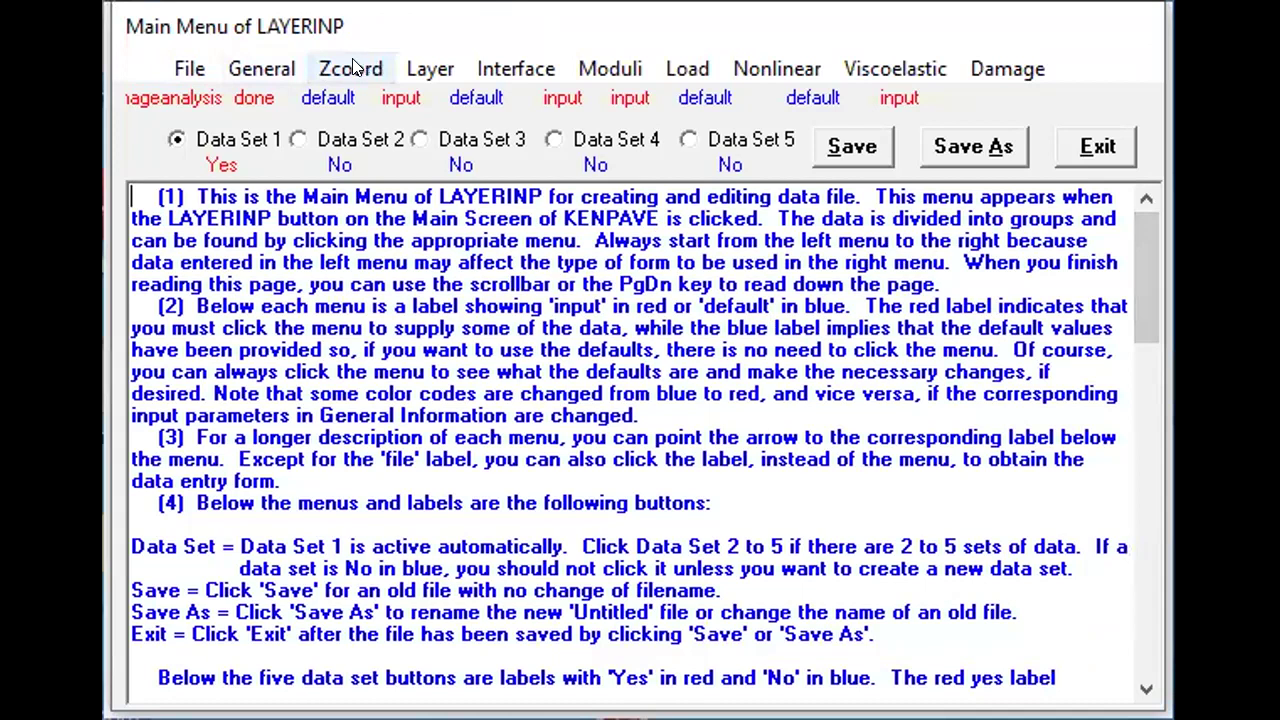
pyautogui.click(428, 68)
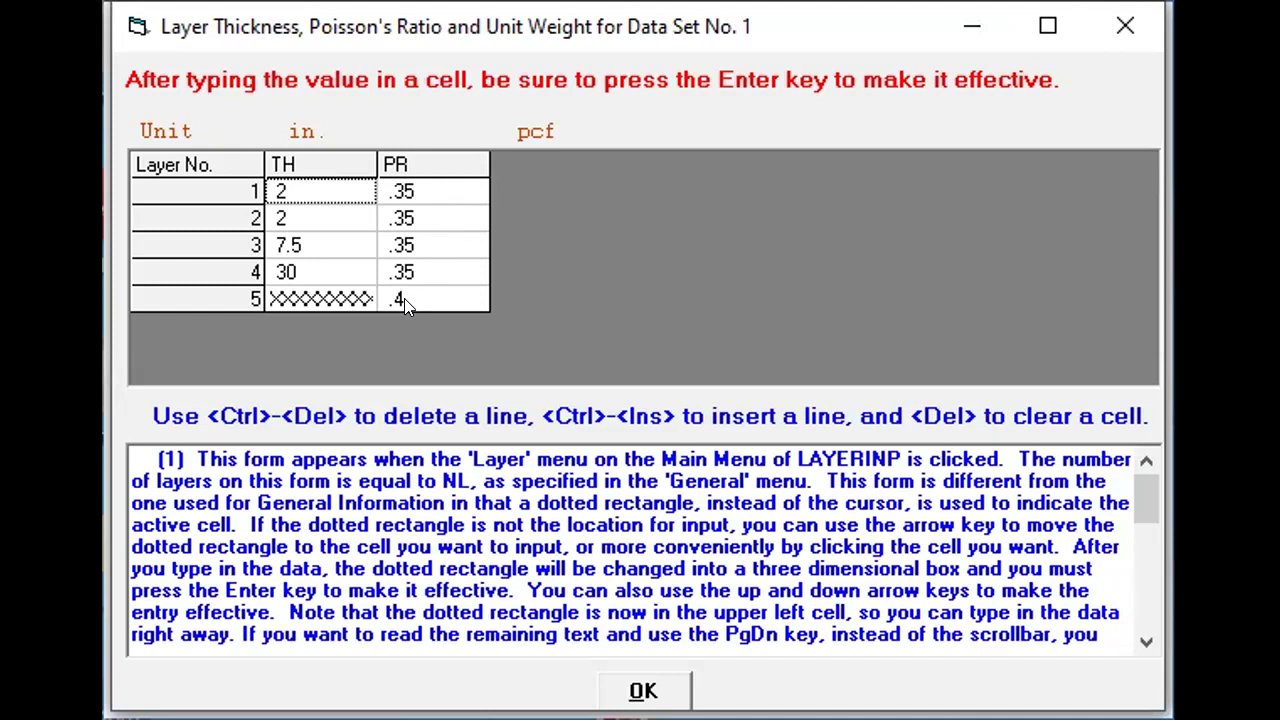
pyautogui.click(634, 674)
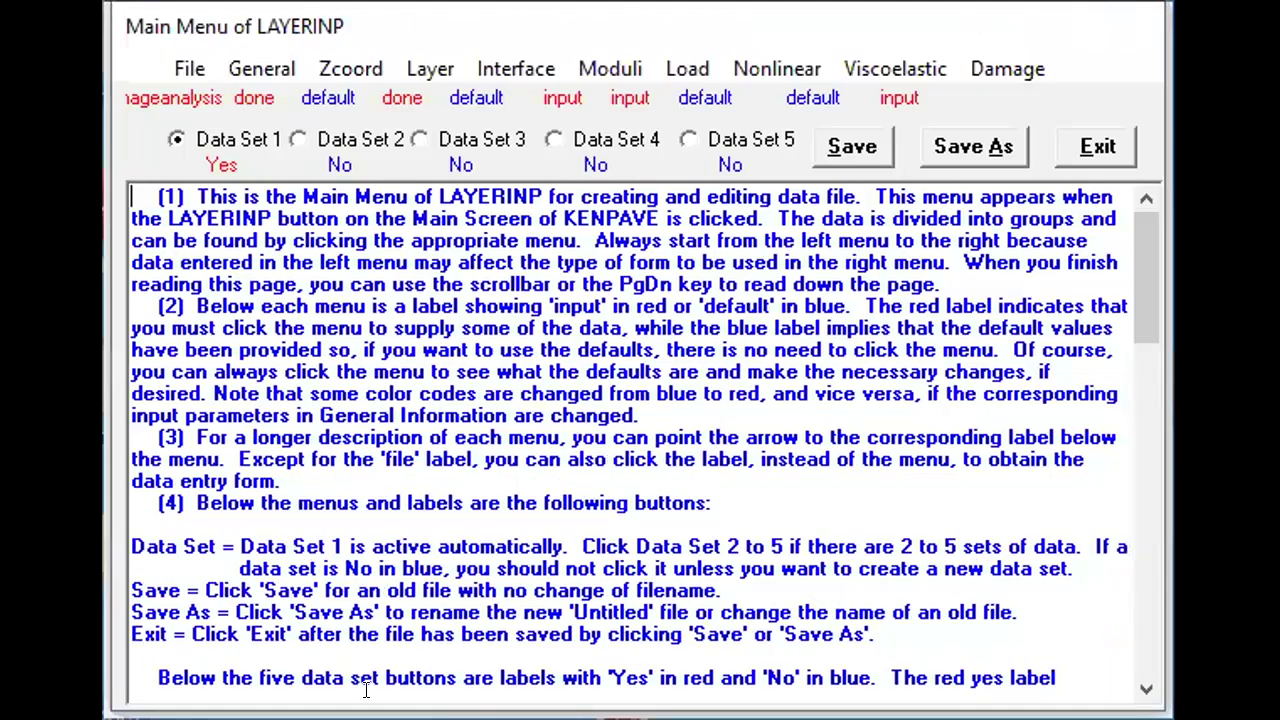
# - Enter Period 1 moduli of 35000, 15000 and 7500 psi for layers 3, 4 and 5
pyautogui.click(608, 68)
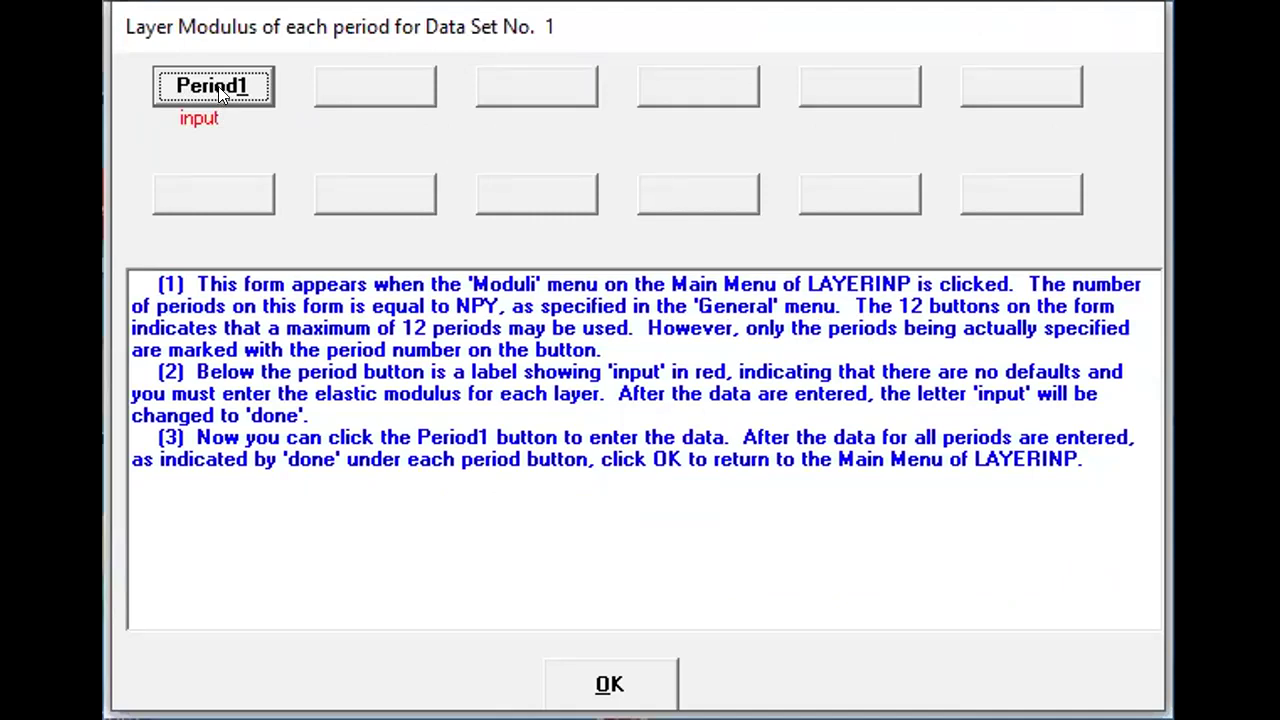
pyautogui.click(214, 87)
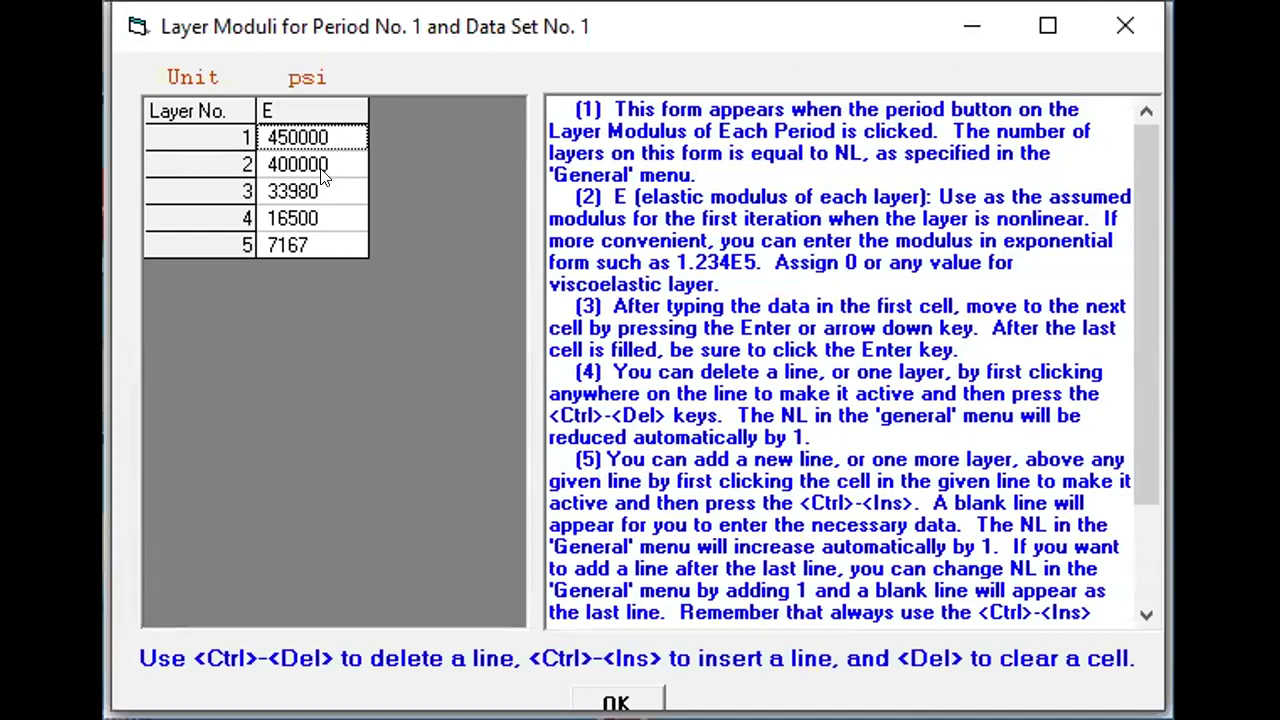
pyautogui.click(322, 198)
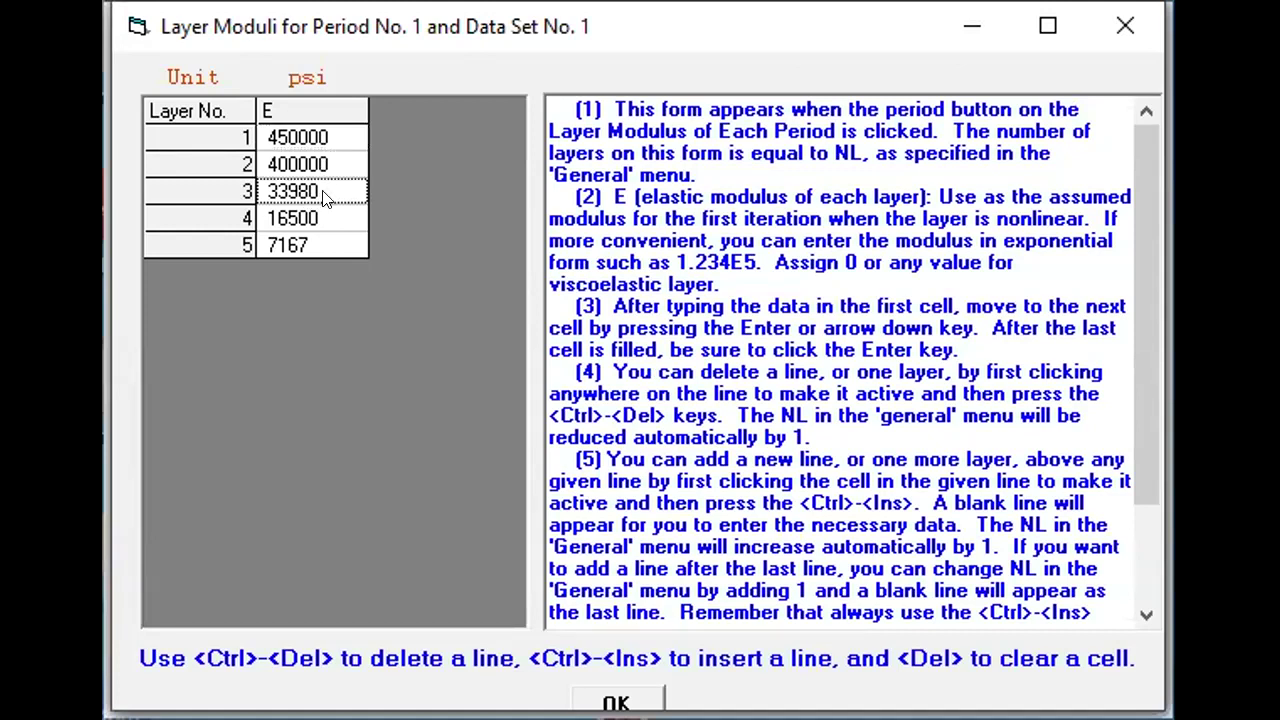
pyautogui.write('35000')
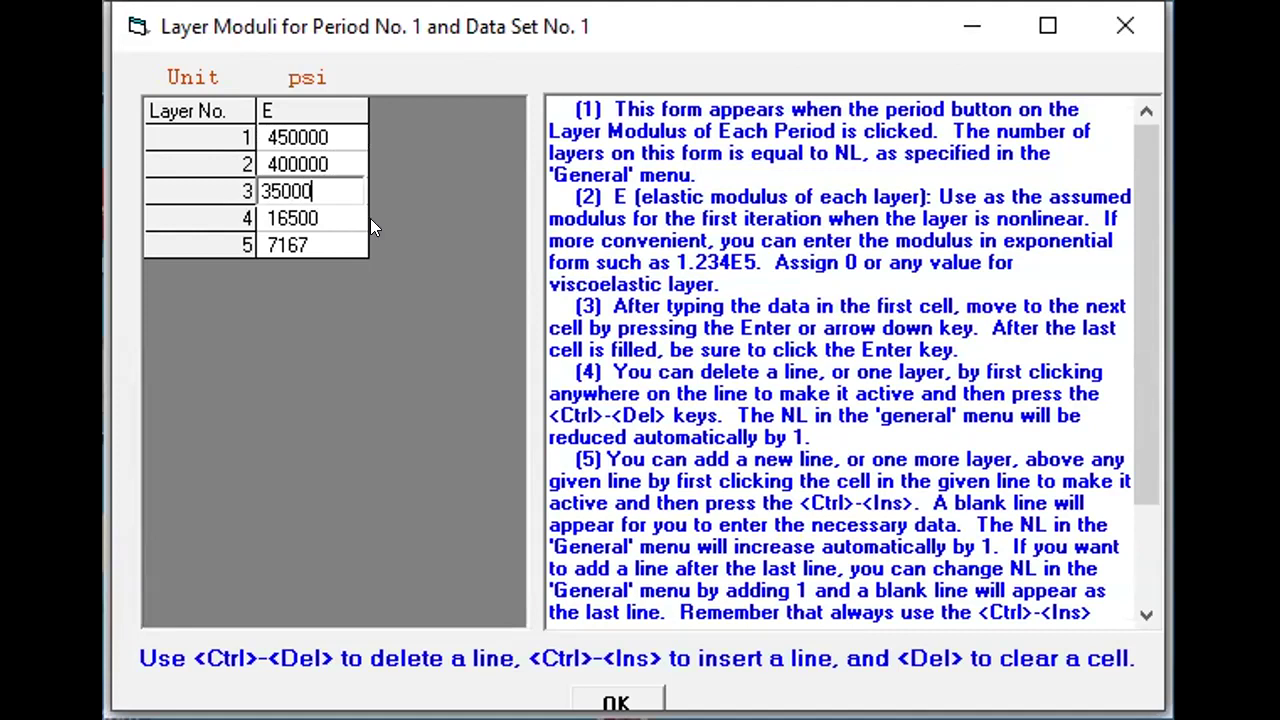
pyautogui.press('Return')
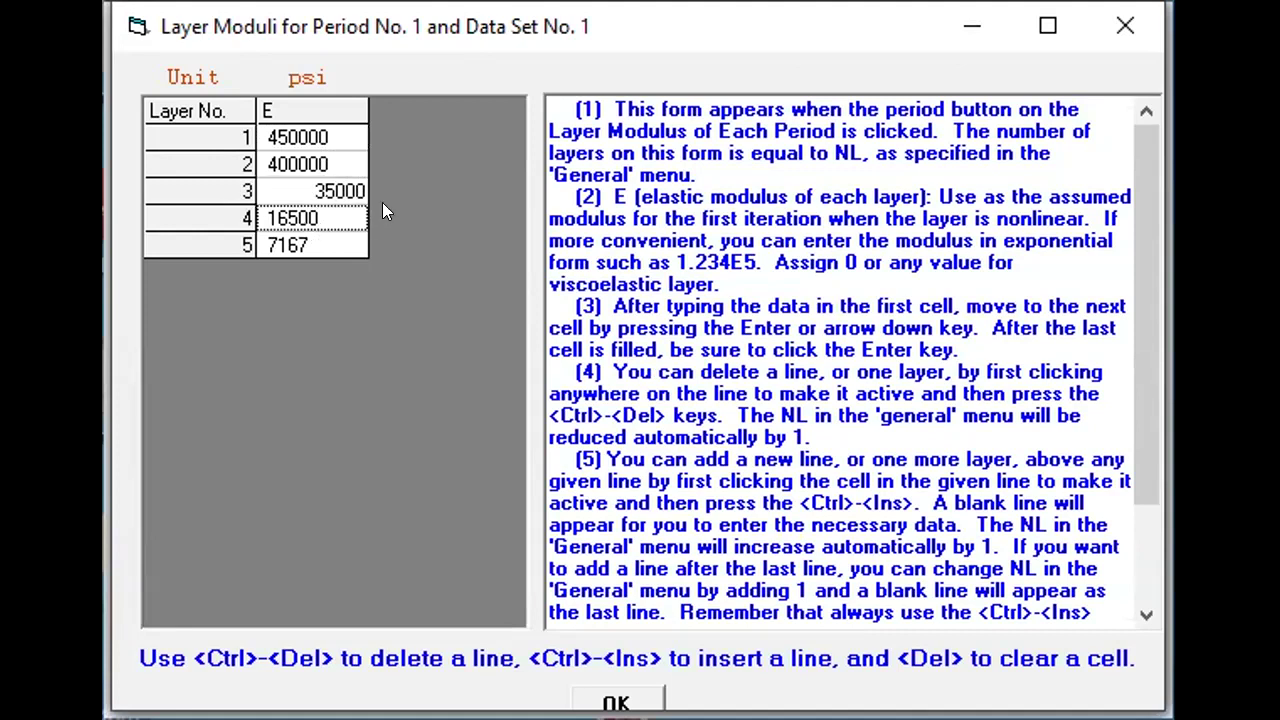
pyautogui.write('15000')
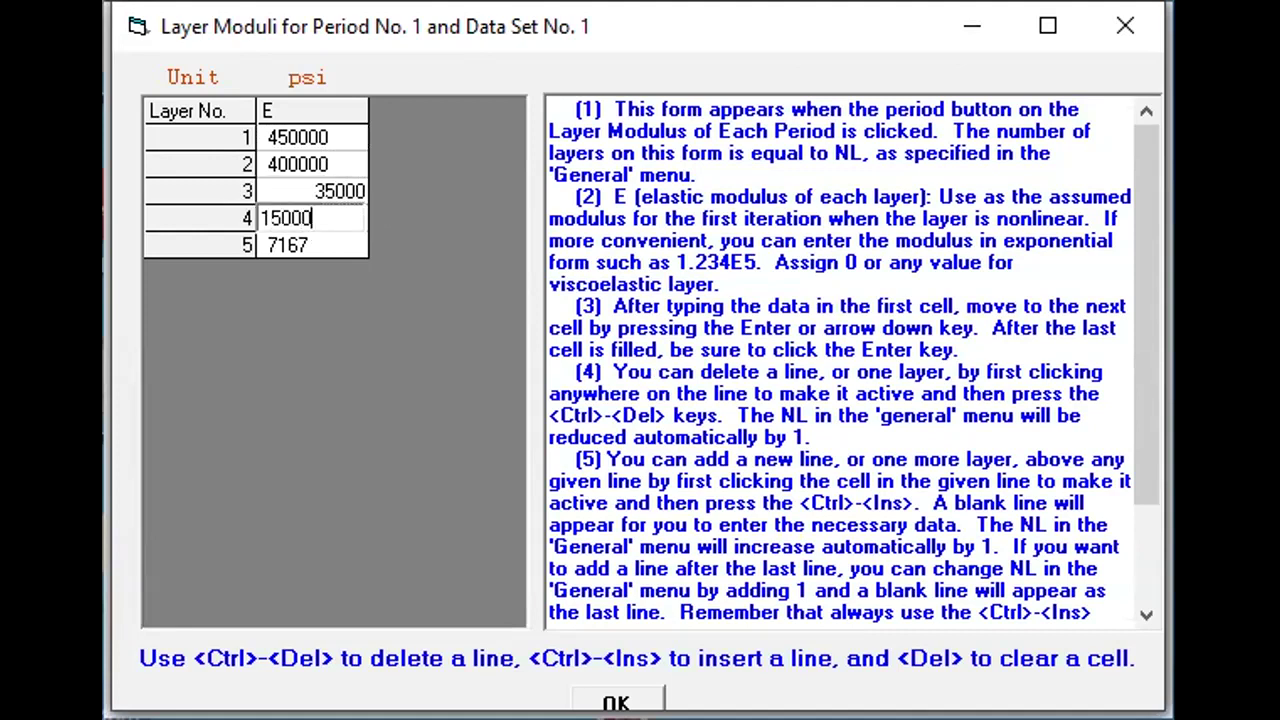
pyautogui.click(327, 247)
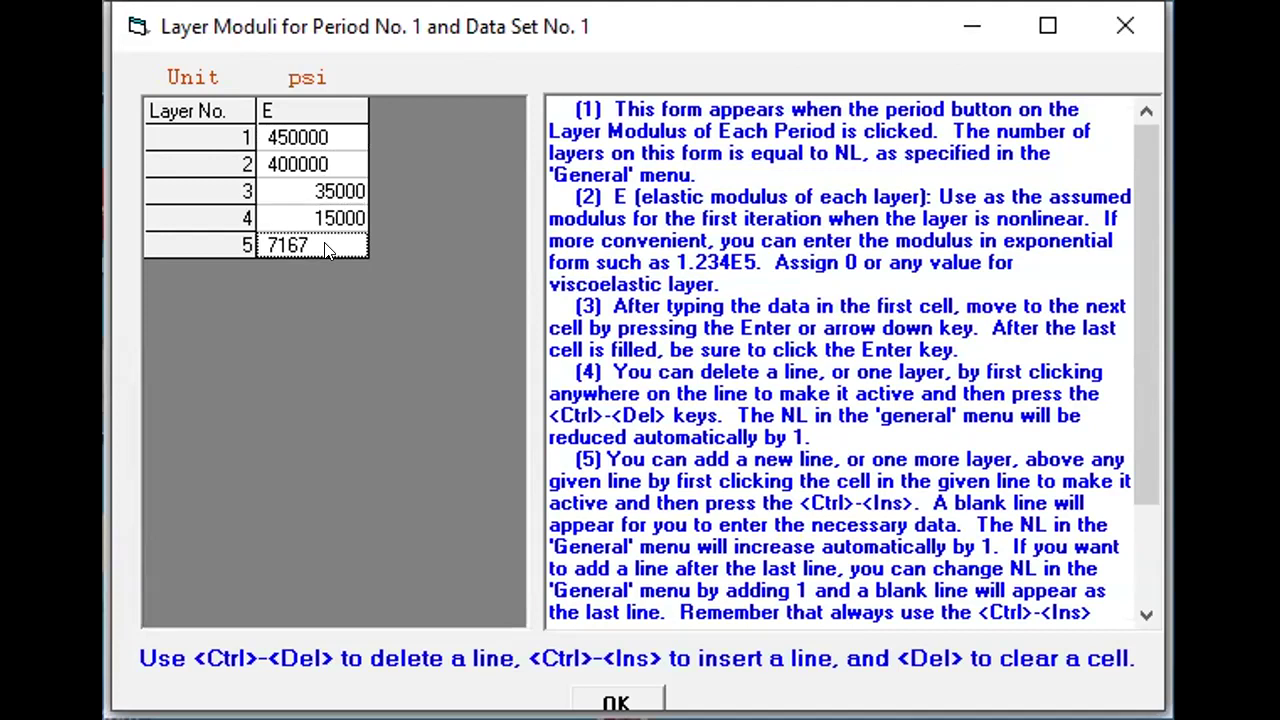
pyautogui.write('7500')
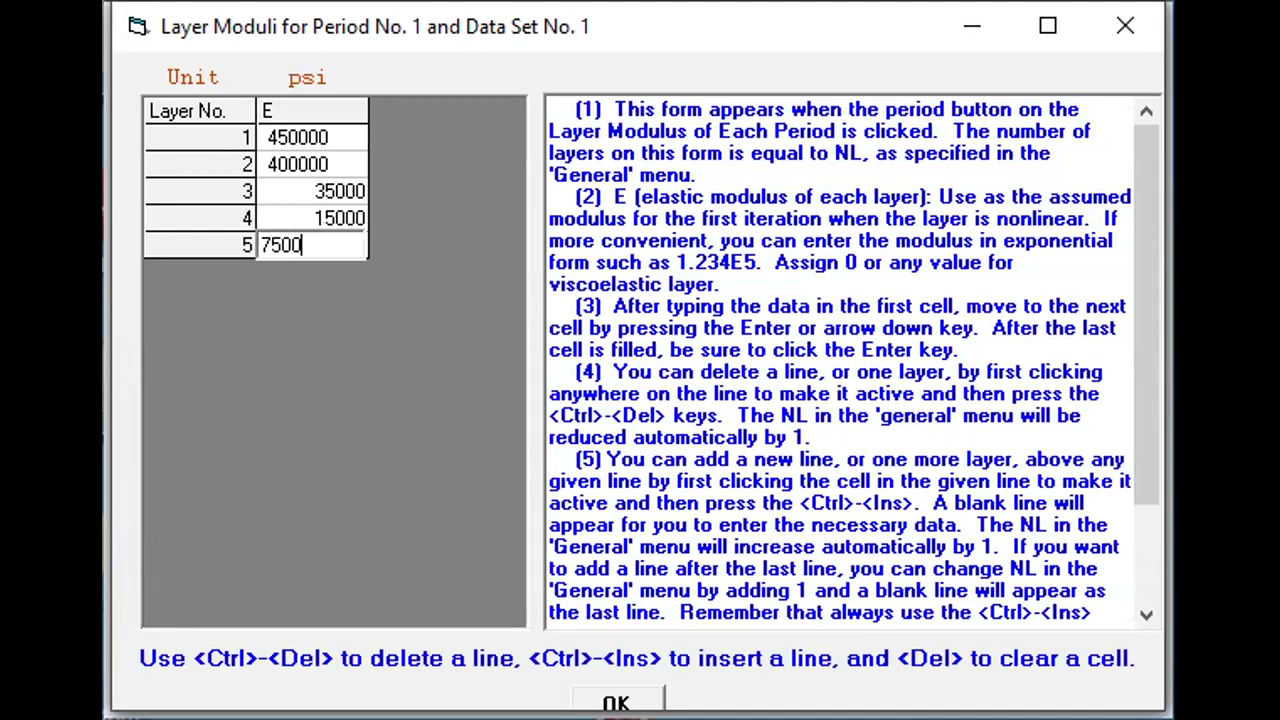
pyautogui.press('Return')
pyautogui.click(620, 700)
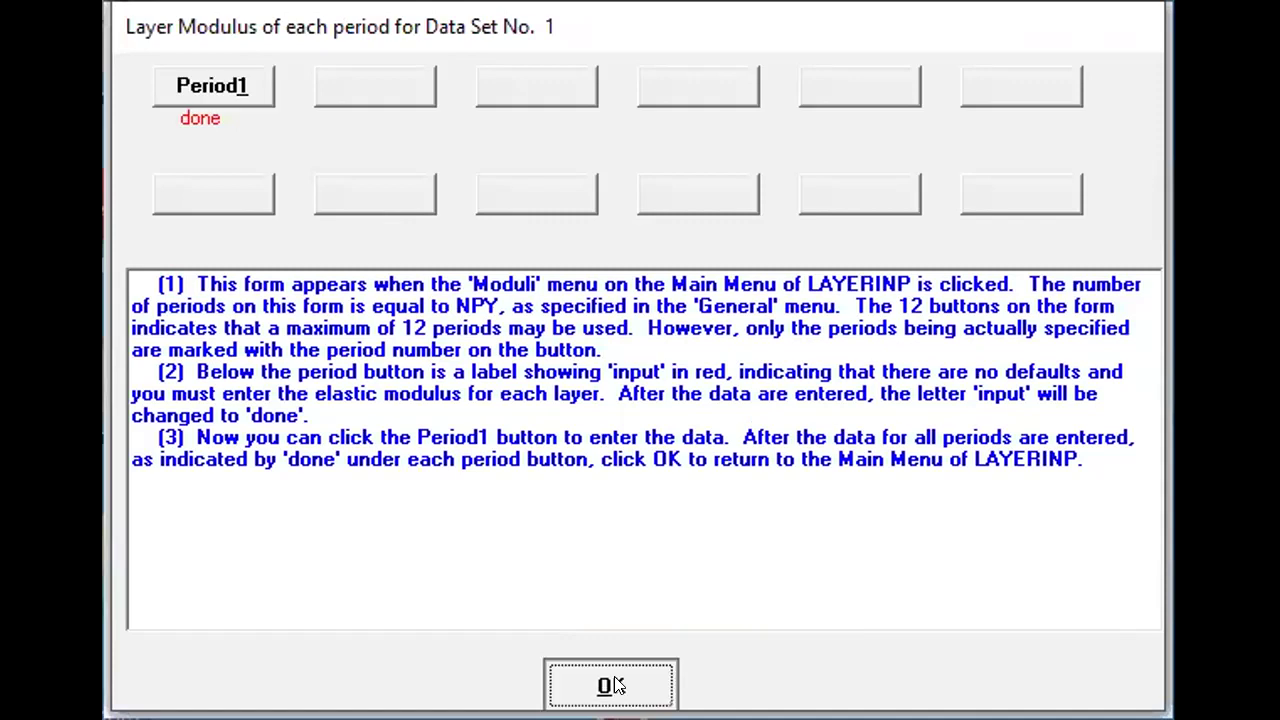
# - Finish the moduli and review Data Set 1's load groups, selecting group 1's NR/NPT cell
pyautogui.click(614, 685)
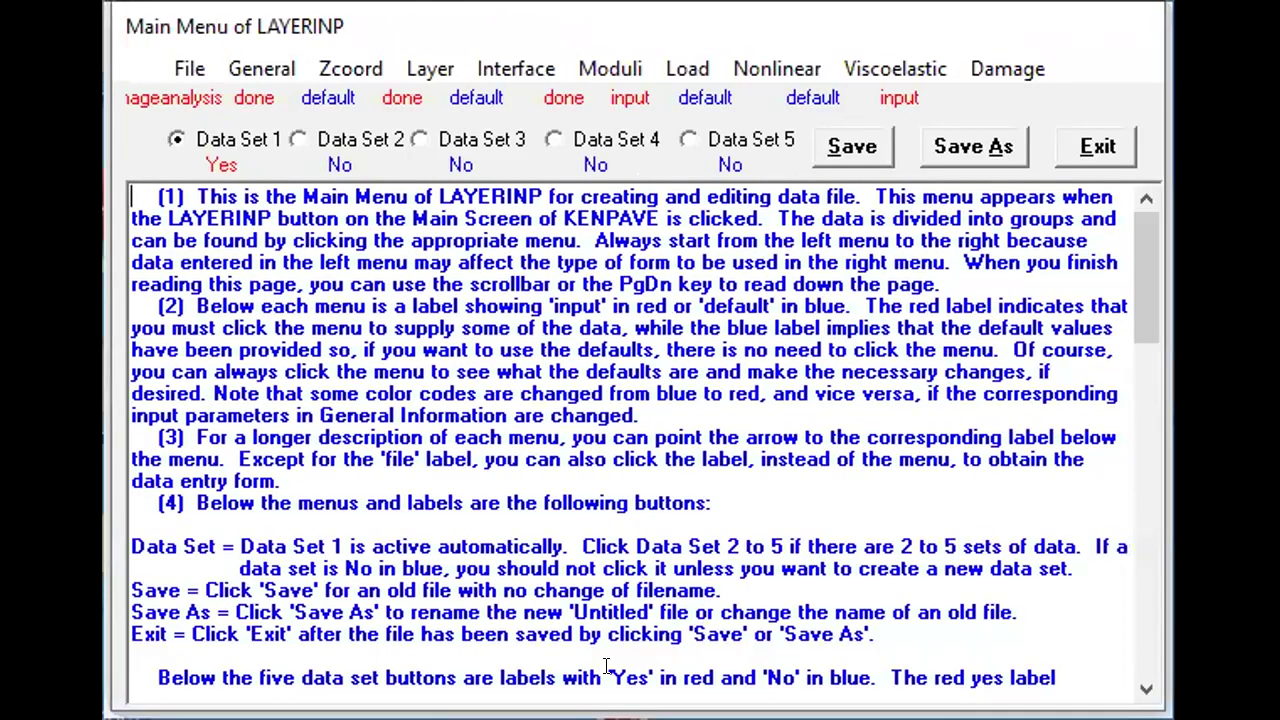
pyautogui.click(687, 69)
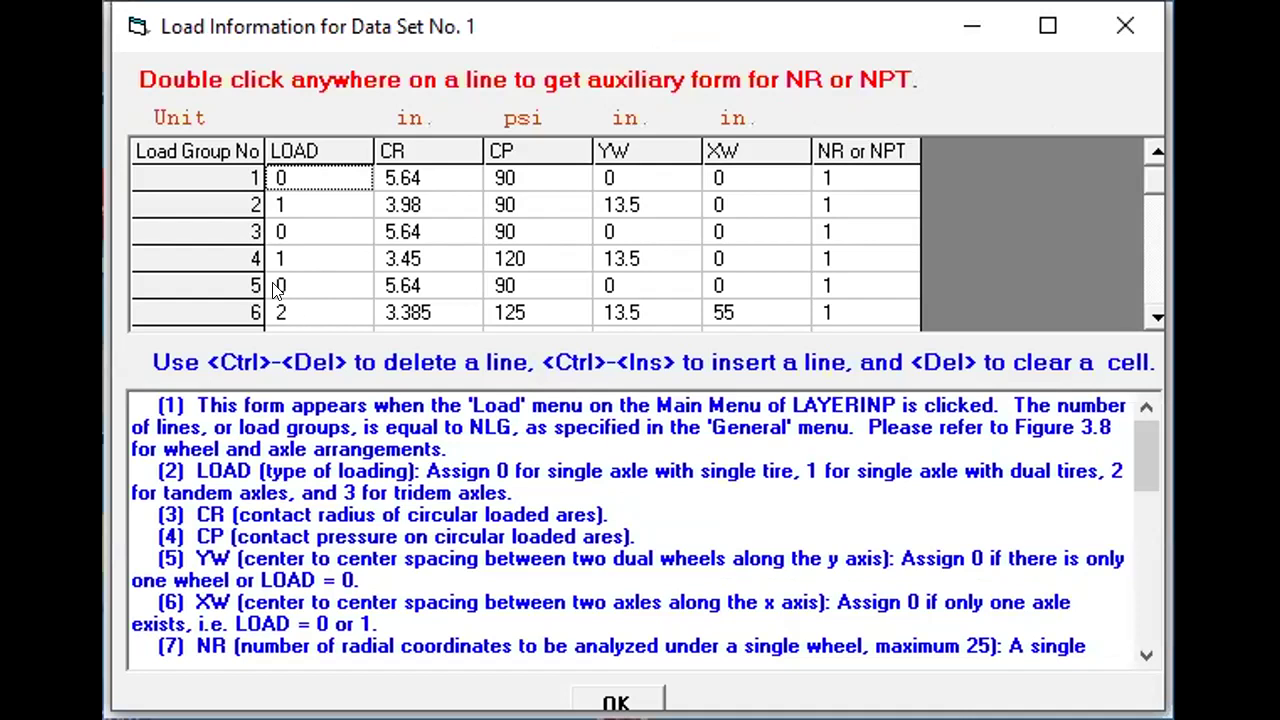
pyautogui.click(1156, 316)
pyautogui.click(1156, 316)
pyautogui.click(1156, 316)
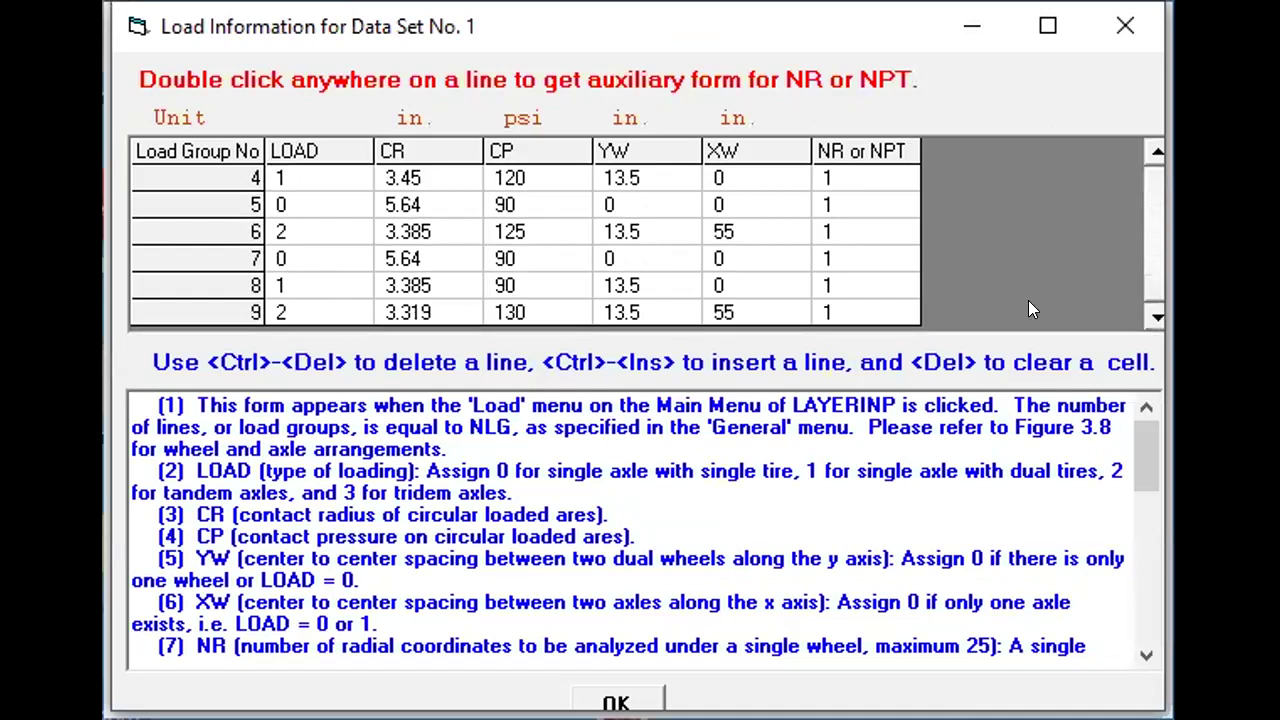
pyautogui.click(1157, 206)
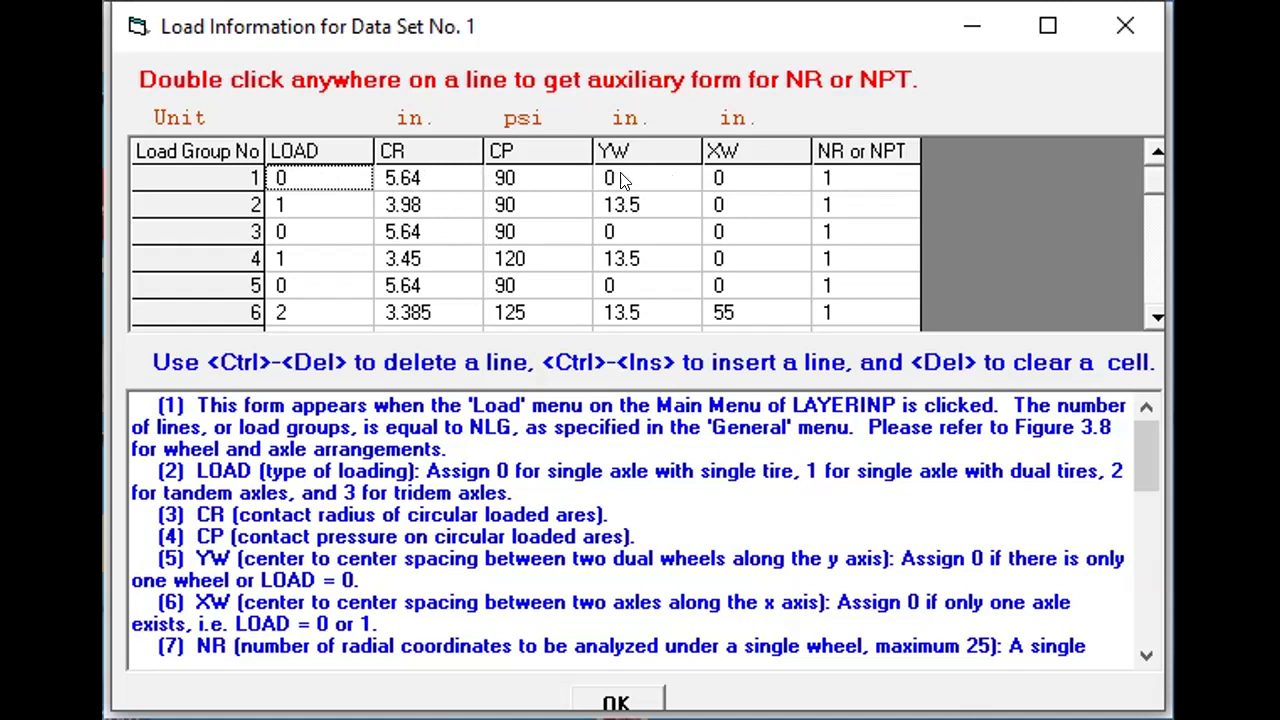
pyautogui.click(836, 178)
pyautogui.click(836, 176)
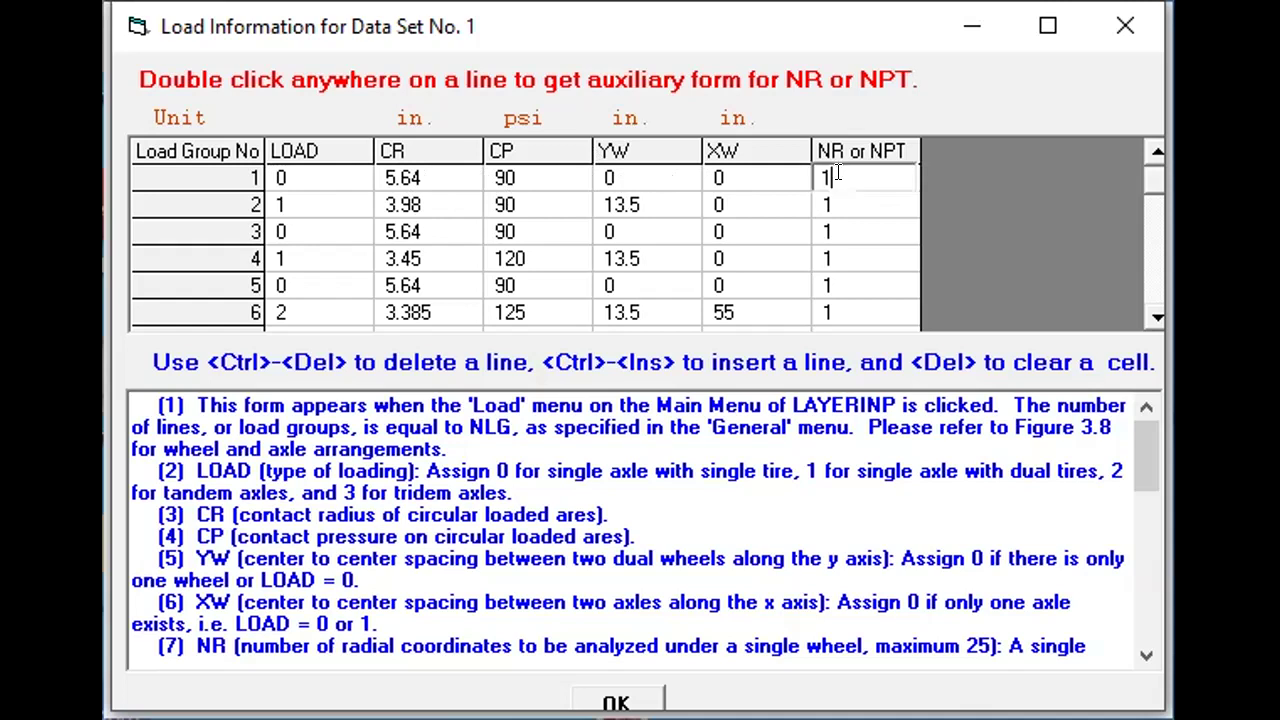
# - Confirm load group 1's radial response point at 0, then select load group 2's NR/NPT cell
pyautogui.doubleClick(838, 176)
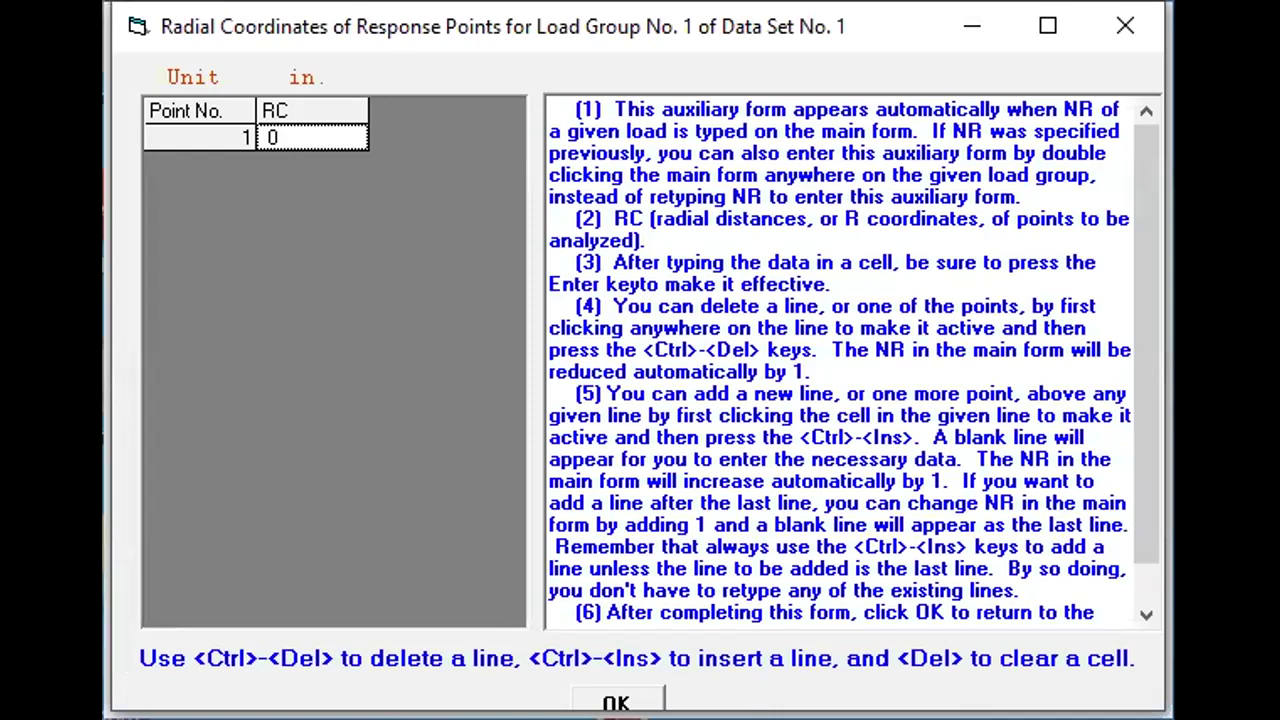
pyautogui.press('Tab')
pyautogui.press('Return')
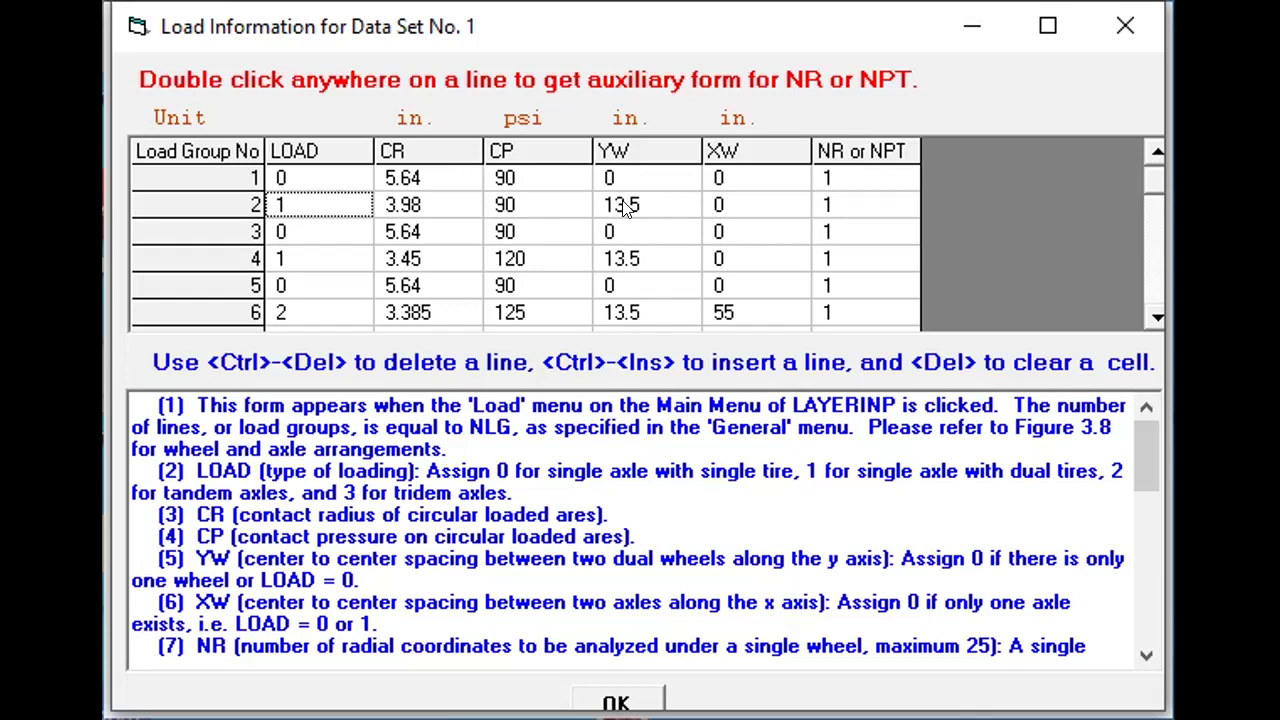
pyautogui.click(842, 210)
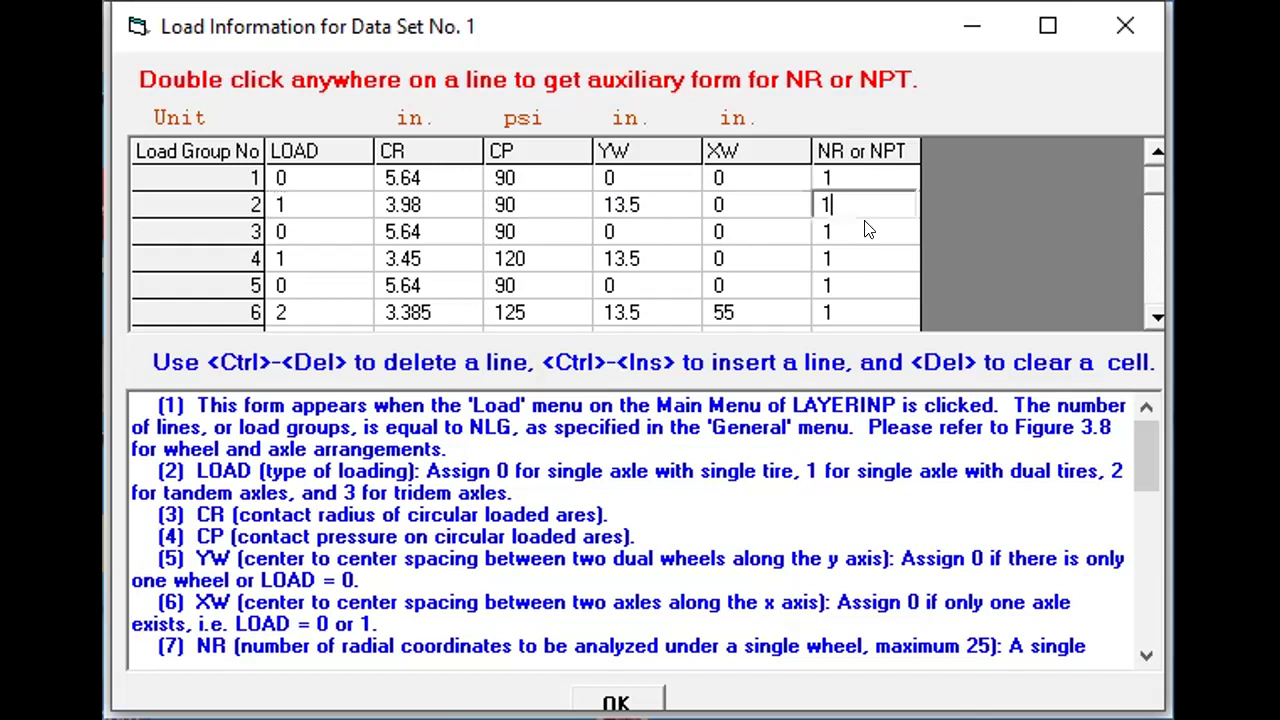
# - Accept load group 2's response point coordinates at 0, 0
pyautogui.doubleClick(866, 209)
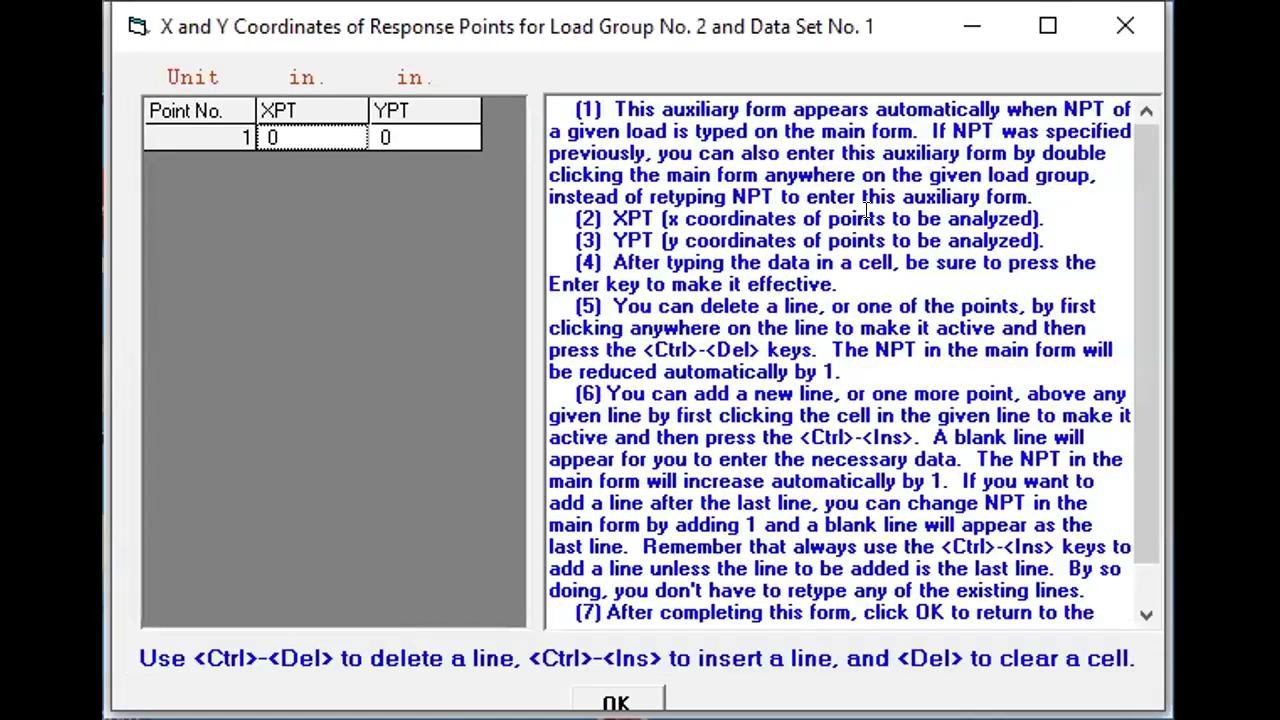
pyautogui.click(617, 701)
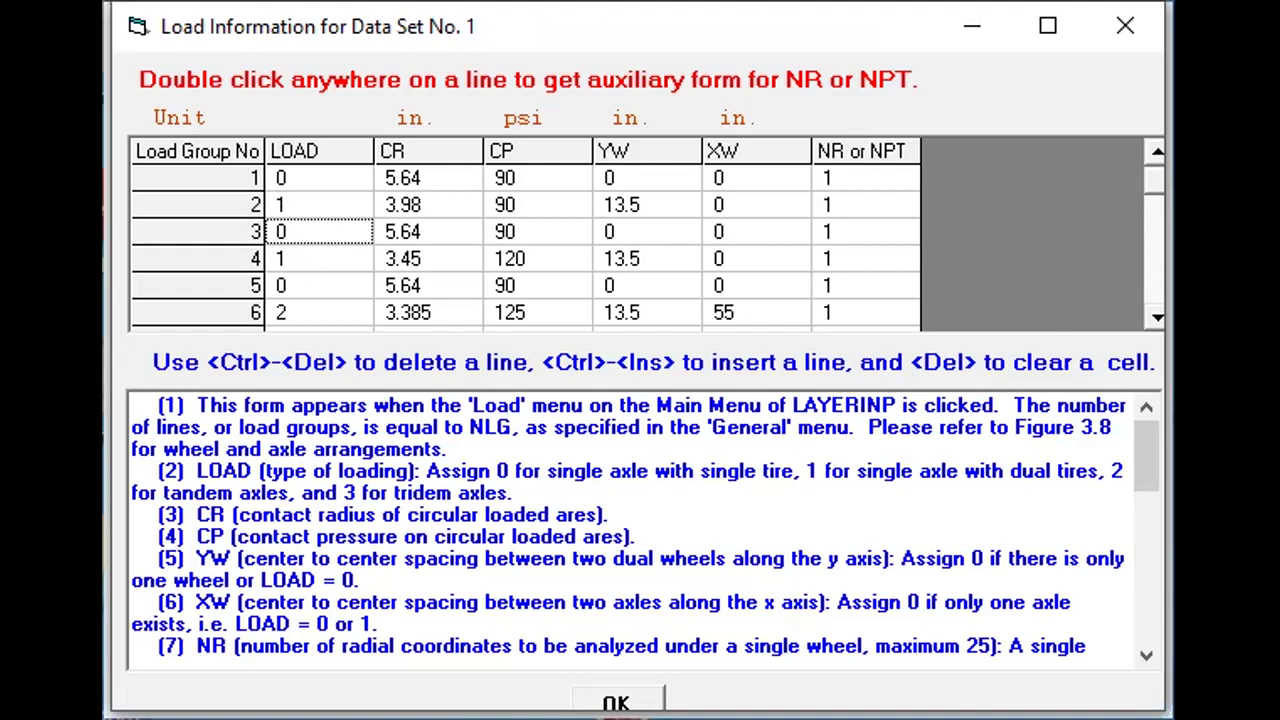
pyautogui.click(1155, 315)
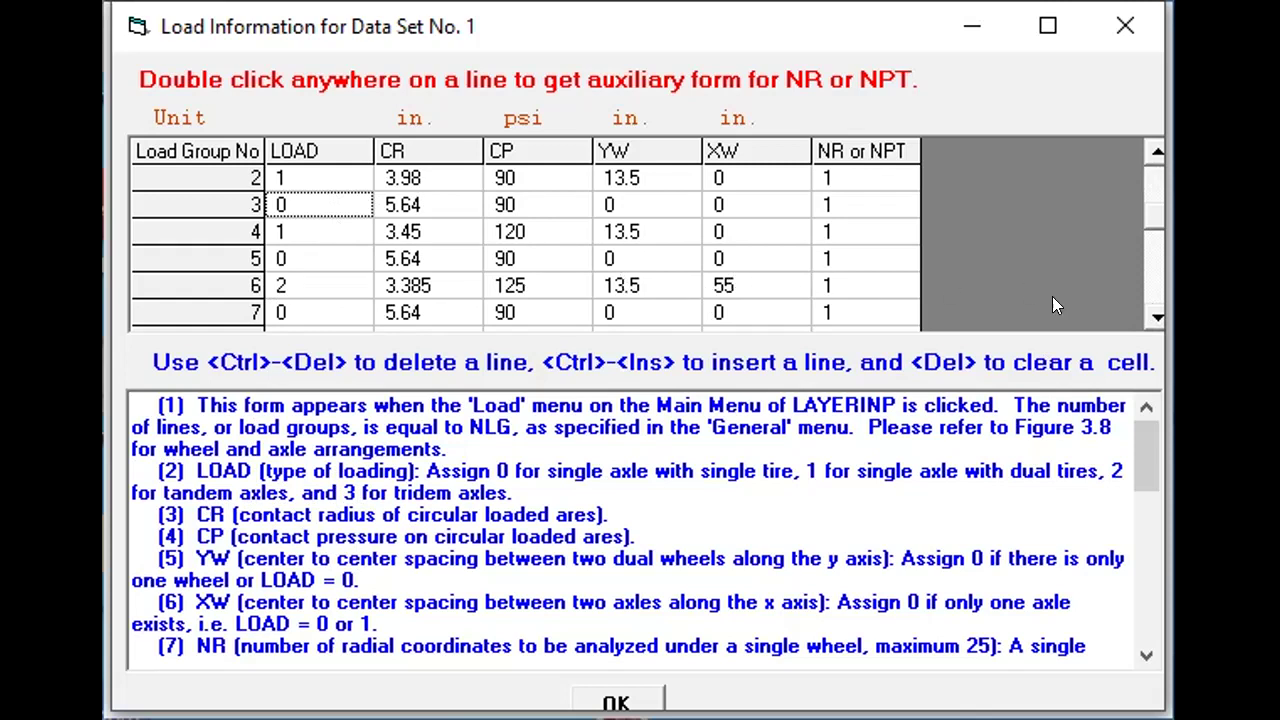
pyautogui.click(1157, 315)
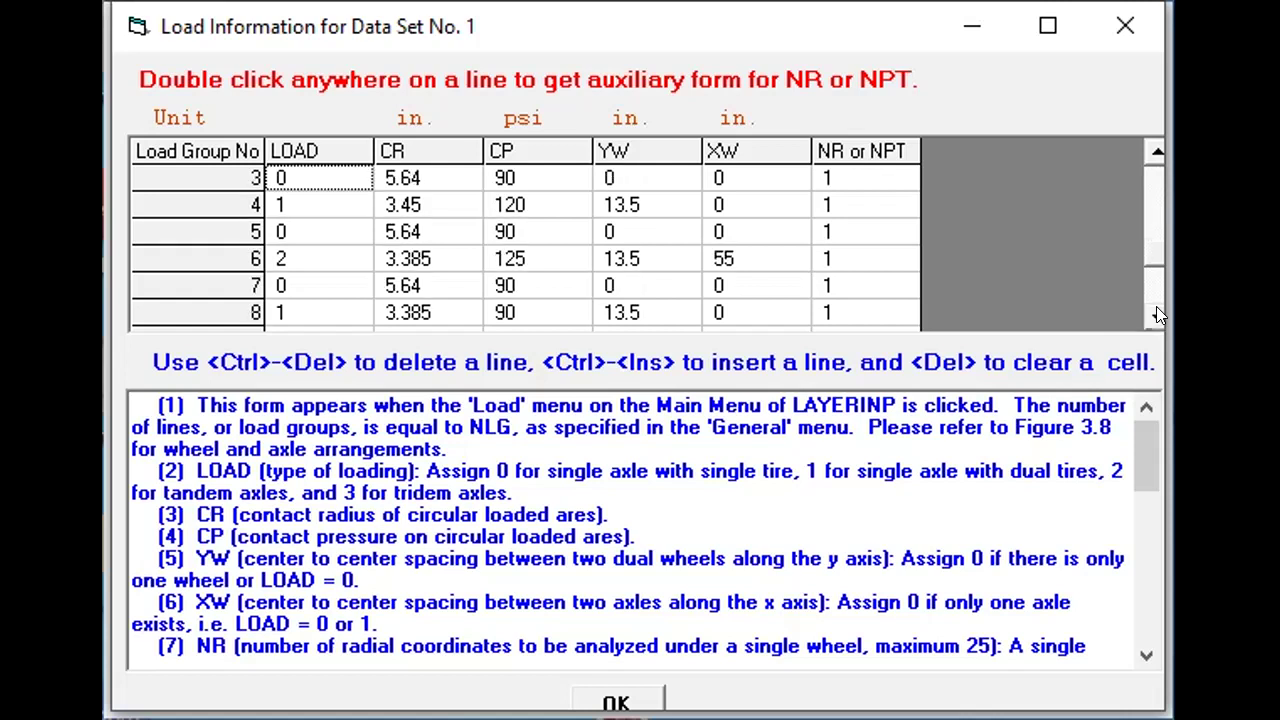
pyautogui.click(1156, 314)
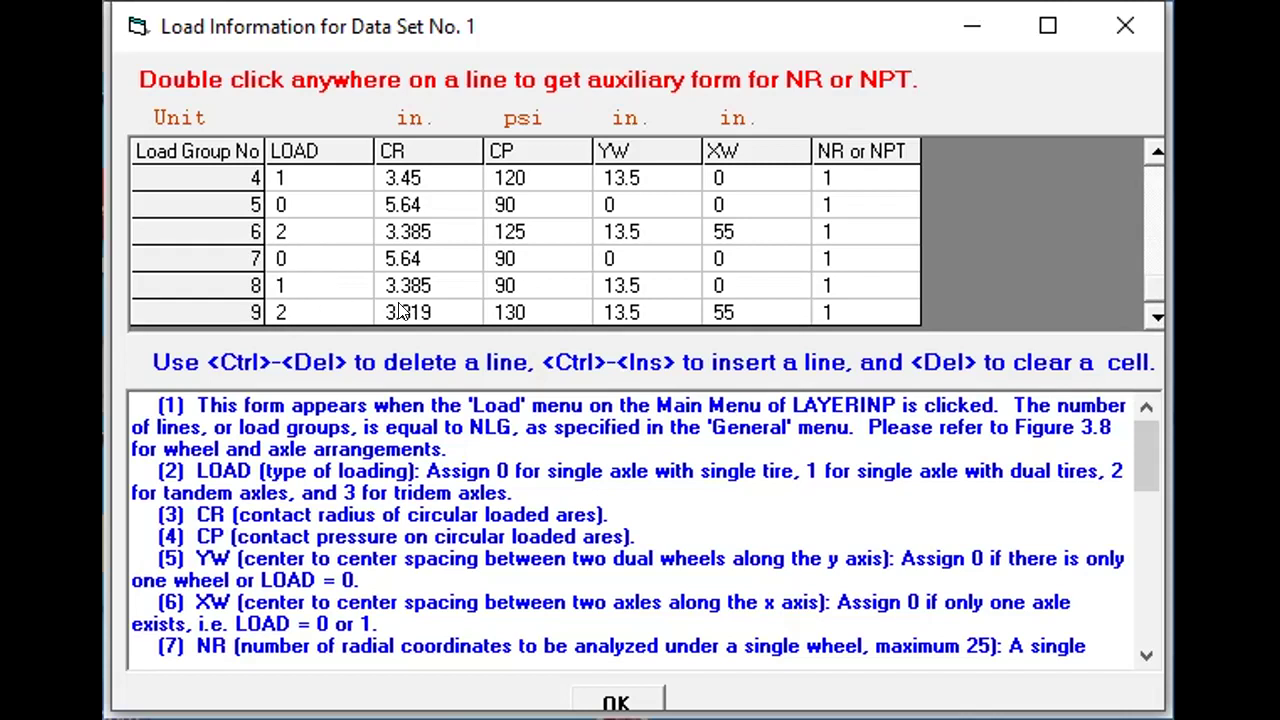
# - Set load group 8's contact pressure to 125 psi, then view the bottom-tension fatigue coefficients
pyautogui.click(511, 287)
pyautogui.write('125')
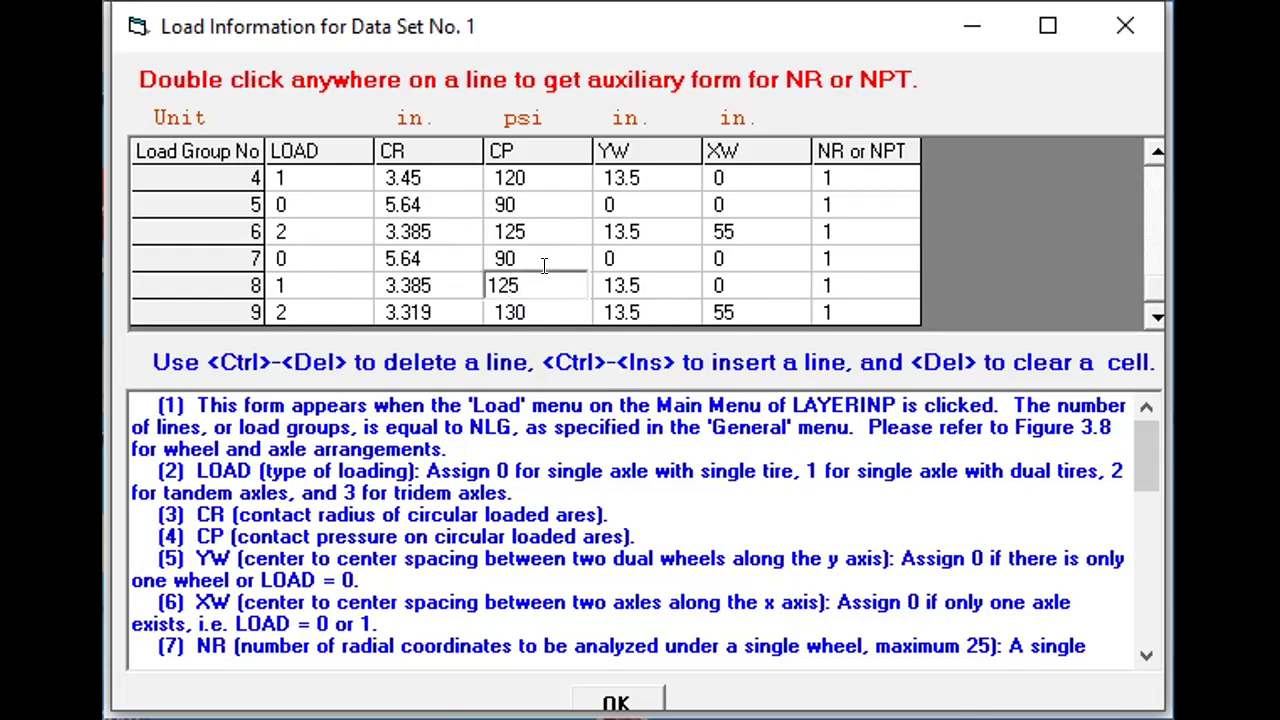
pyautogui.click(645, 288)
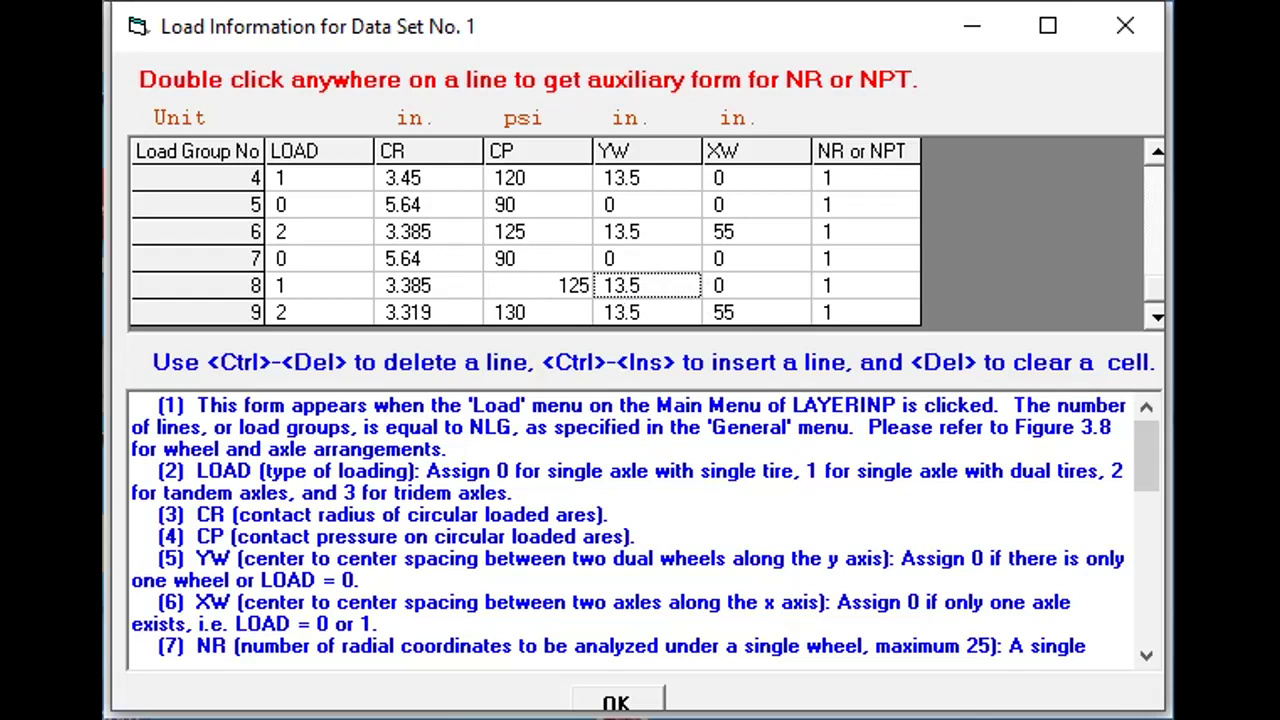
pyautogui.click(612, 696)
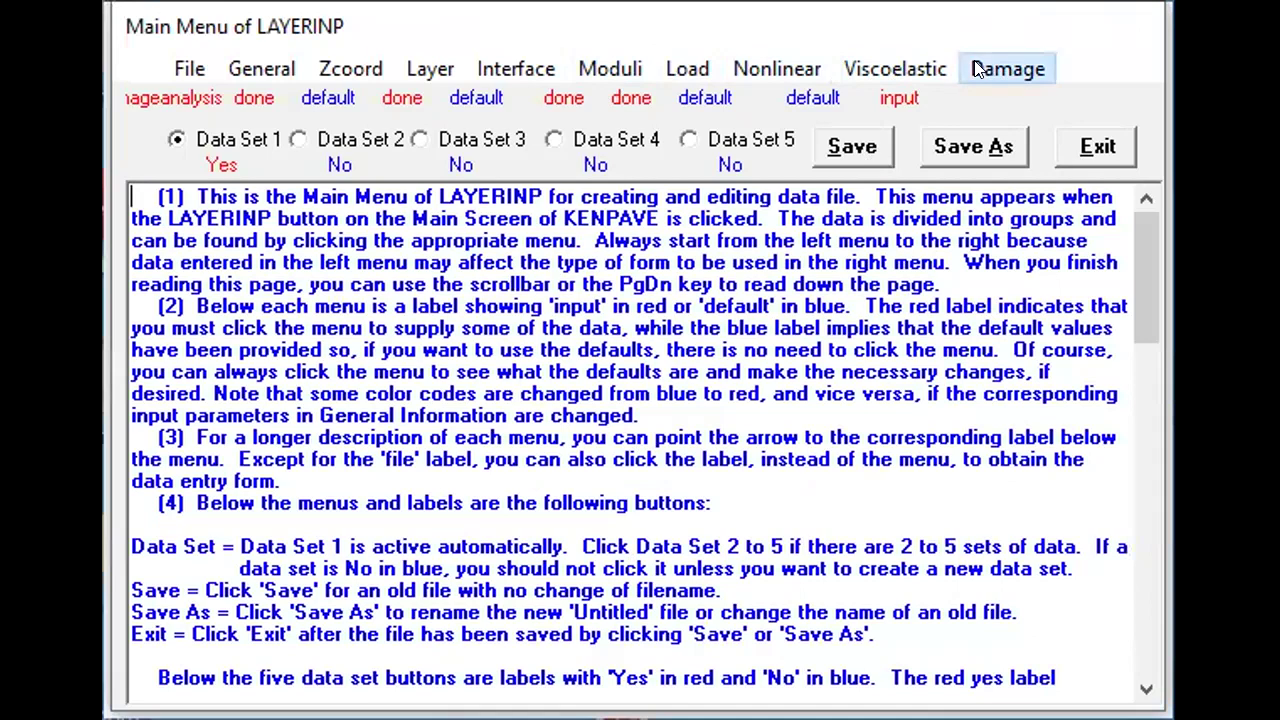
pyautogui.click(1008, 69)
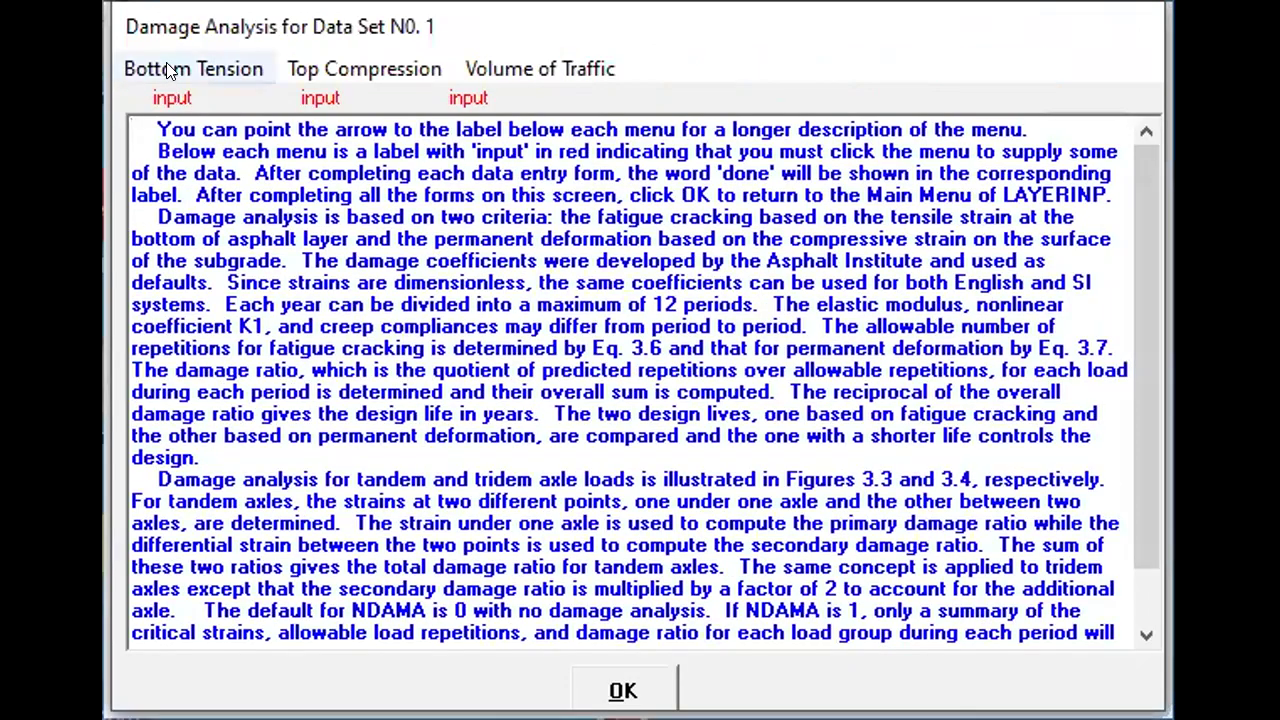
pyautogui.click(193, 69)
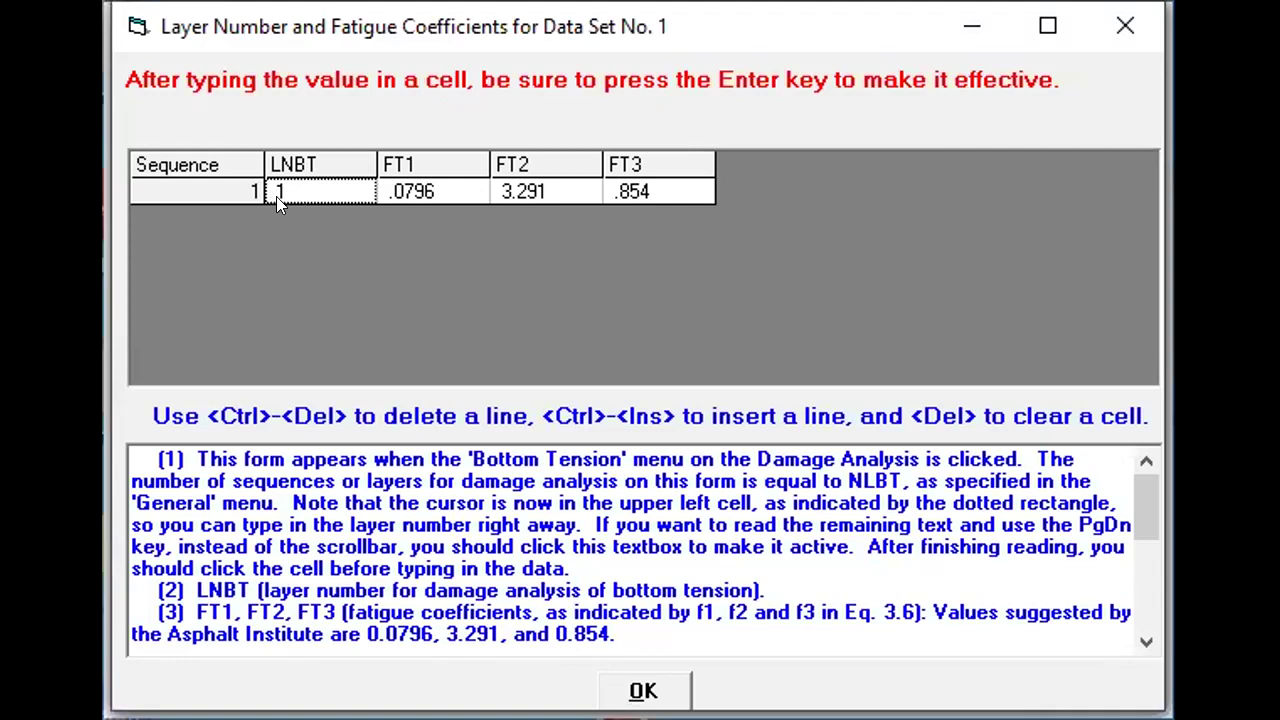
# - Accept bottom tension, then keep top-compression coefficients 1.365E-09 and 4.477
pyautogui.click(643, 692)
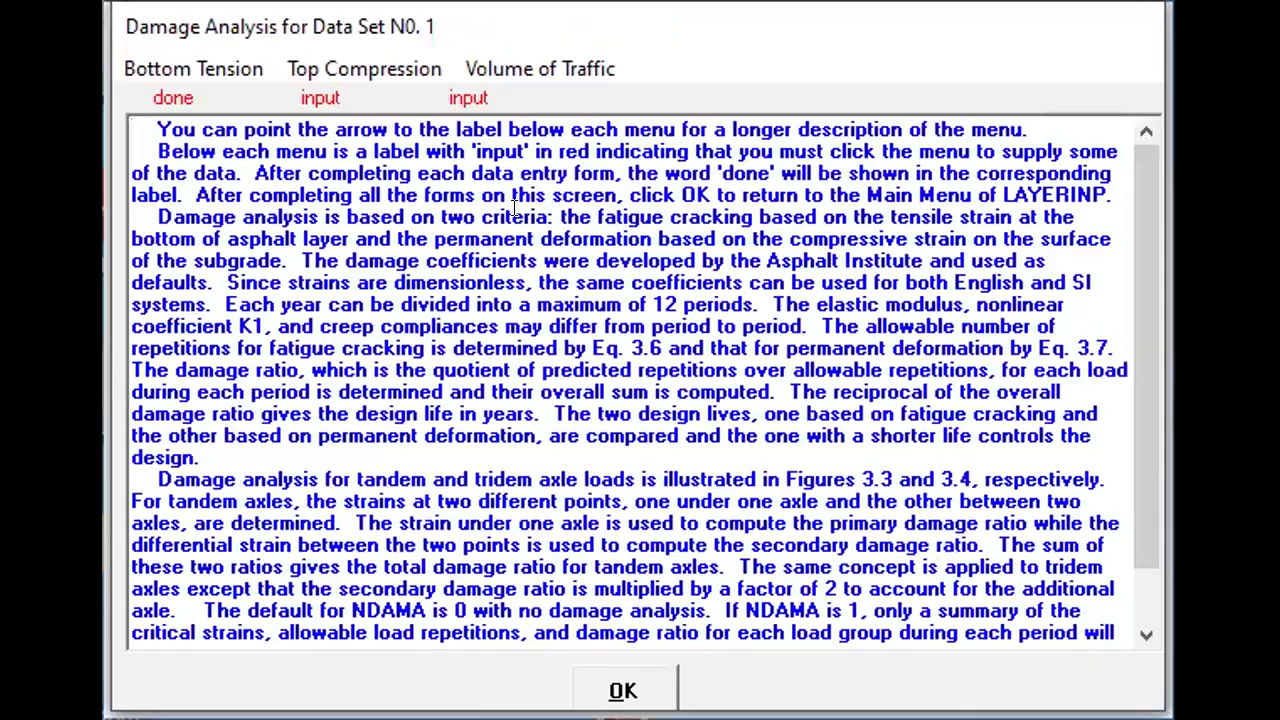
pyautogui.click(372, 72)
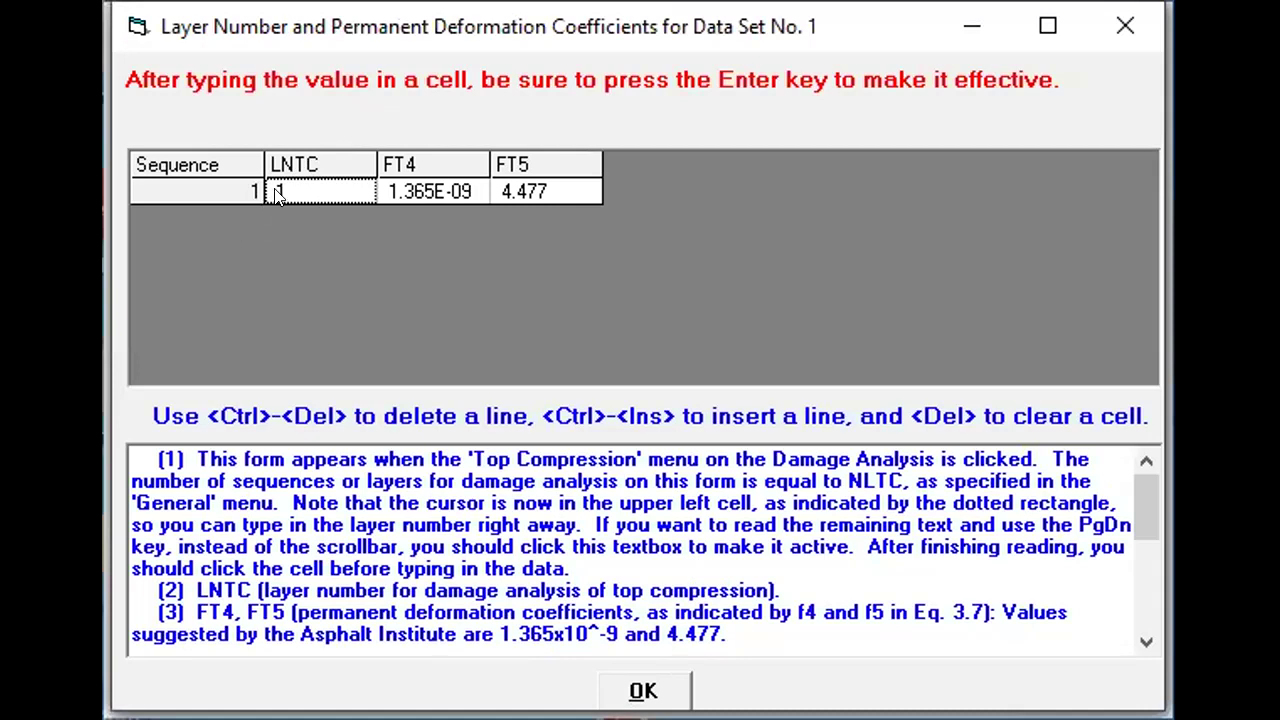
pyautogui.click(643, 690)
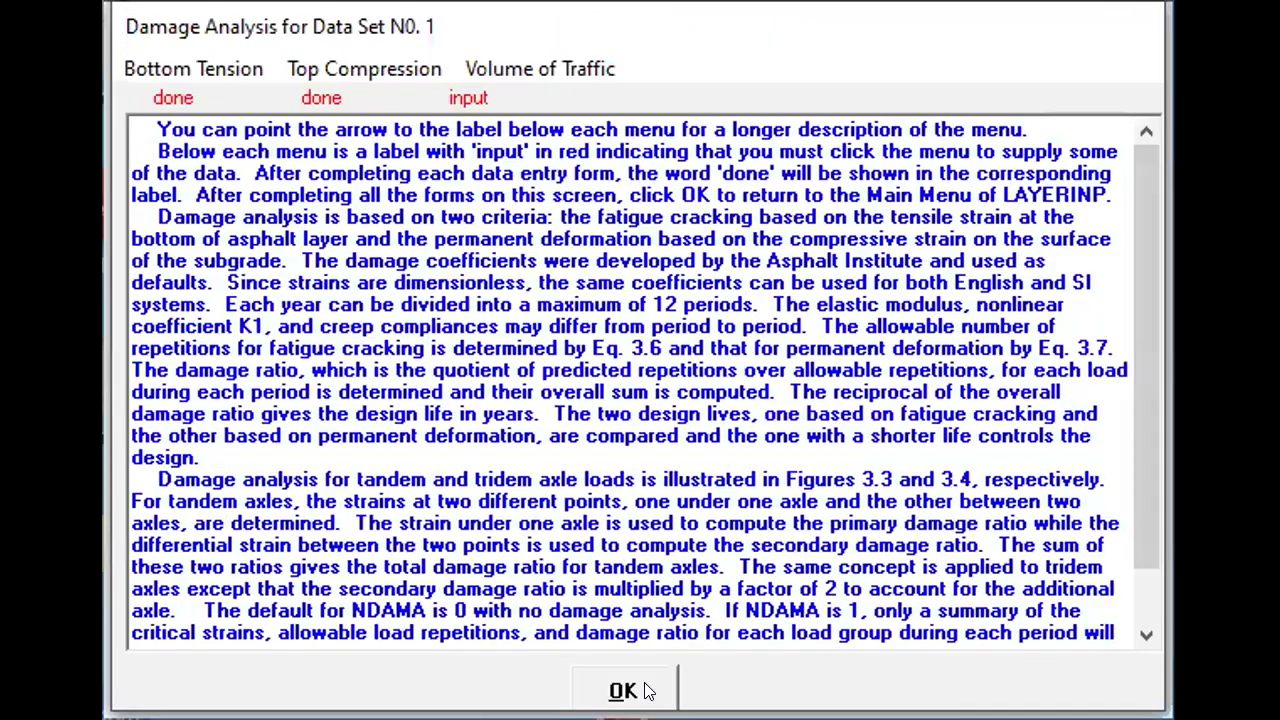
# - Enter Period 1 load repetitions, starting at 48770, for all nine load groups in the traffic volume form
pyautogui.click(546, 76)
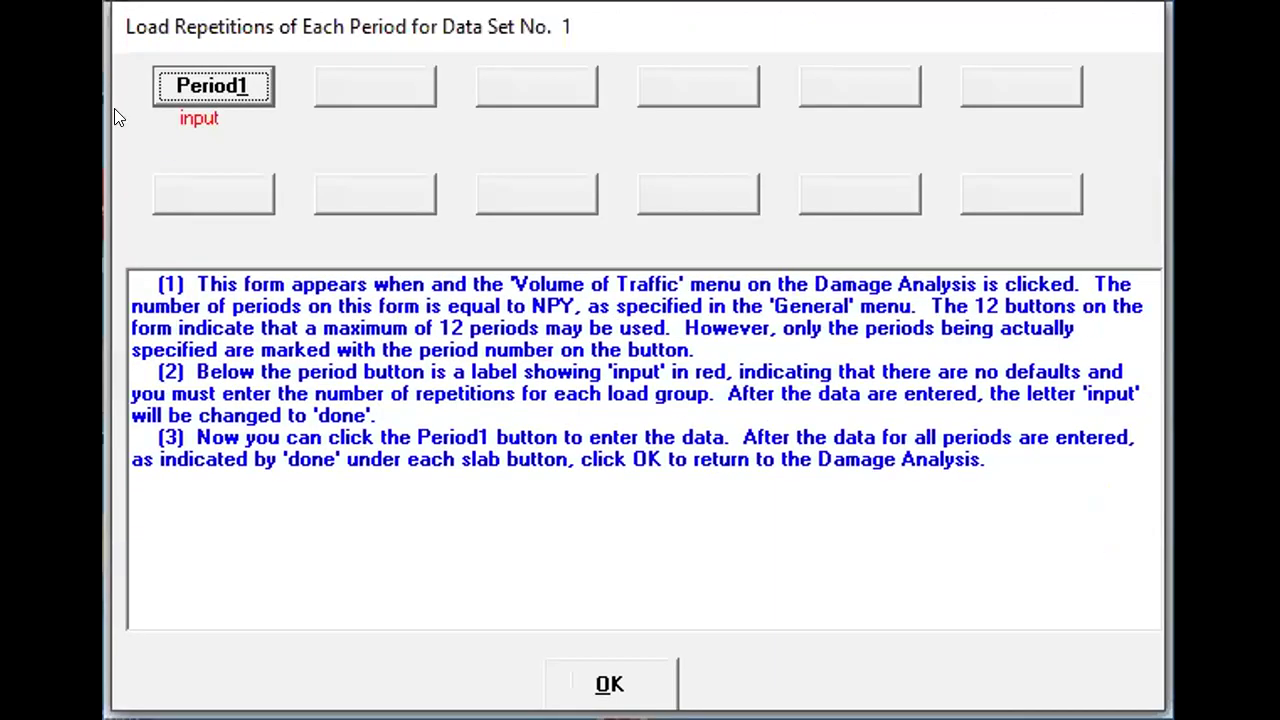
pyautogui.click(195, 90)
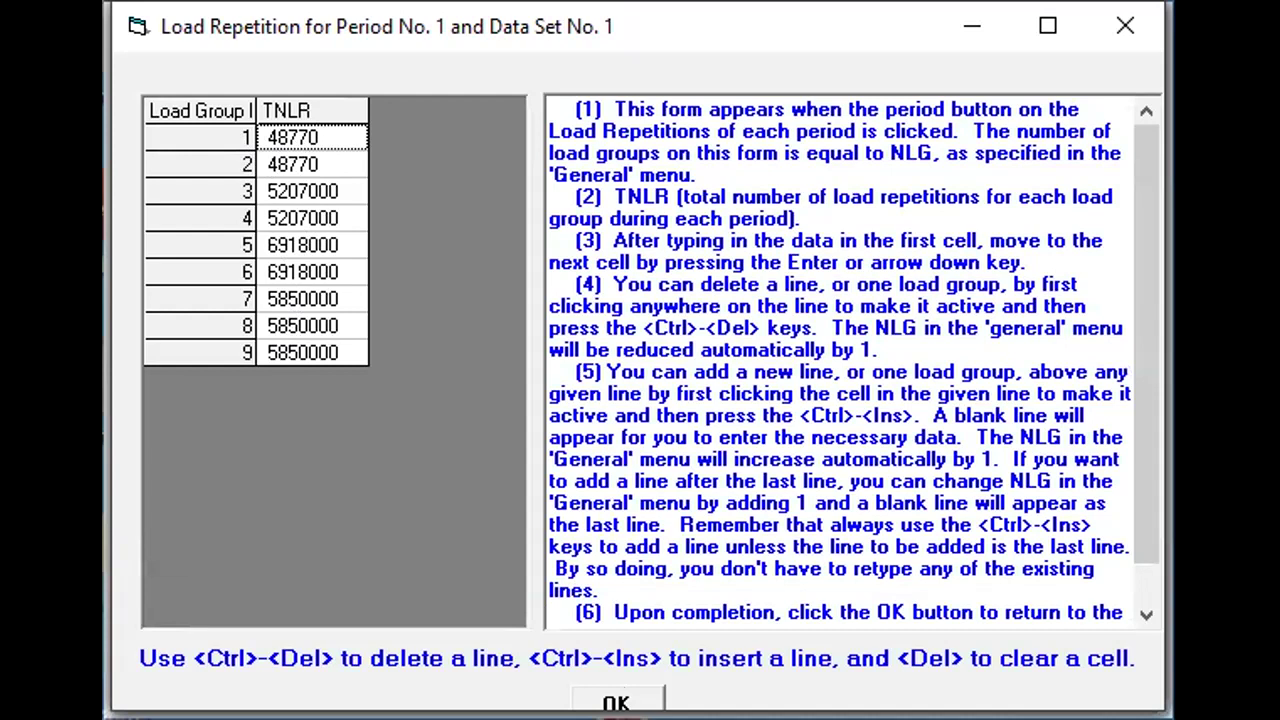
pyautogui.click(617, 699)
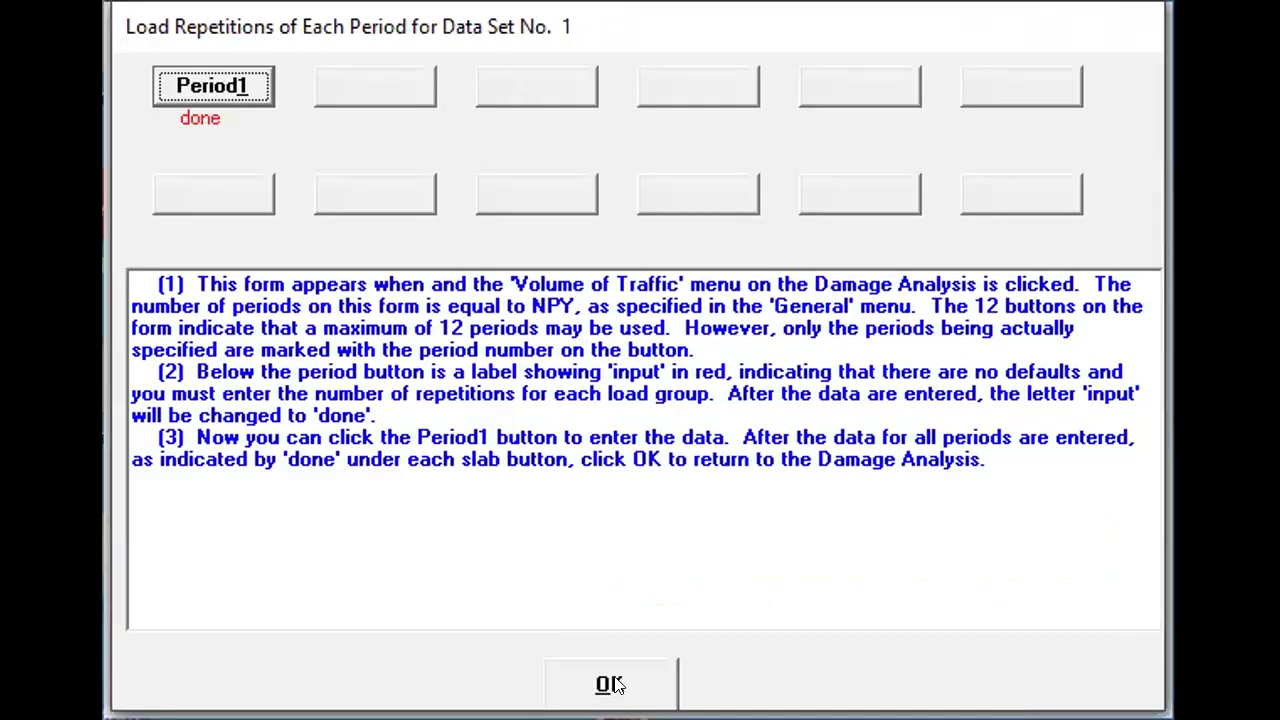
pyautogui.click(614, 684)
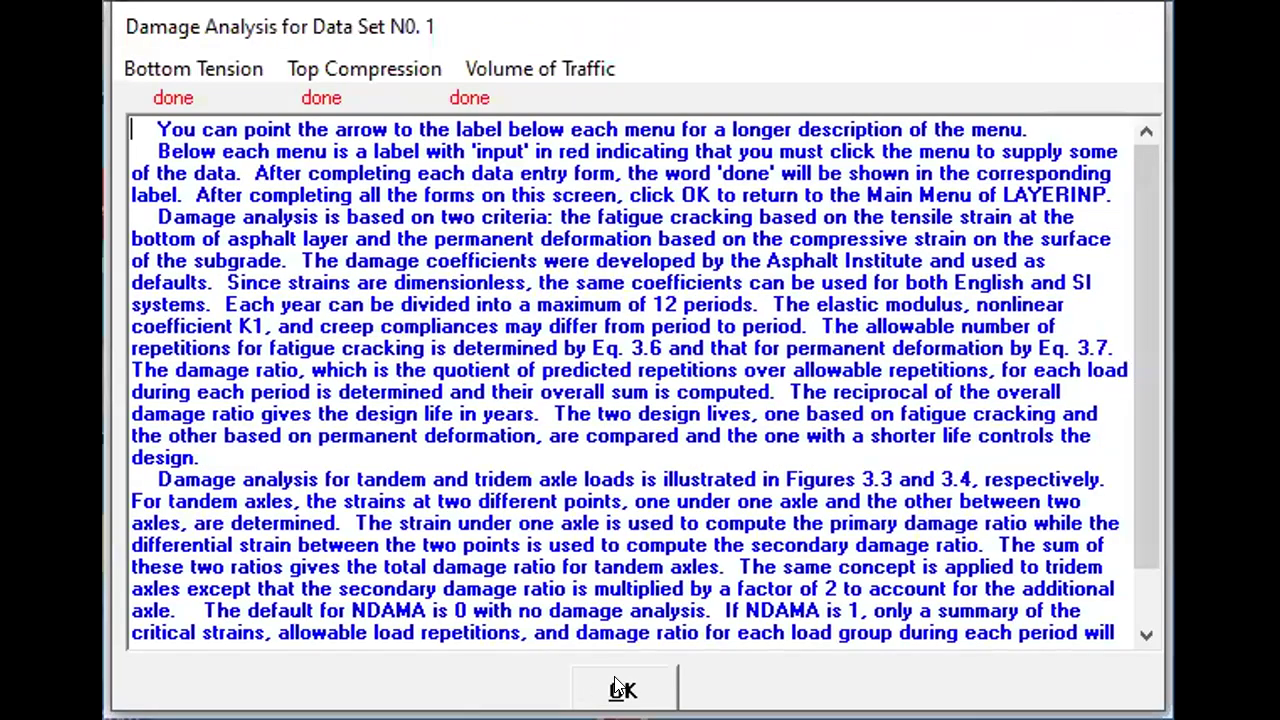
# - Save the input file as damageanalysisvdo.DAT and exit LAYERINP back to the Main Screen
pyautogui.click(616, 688)
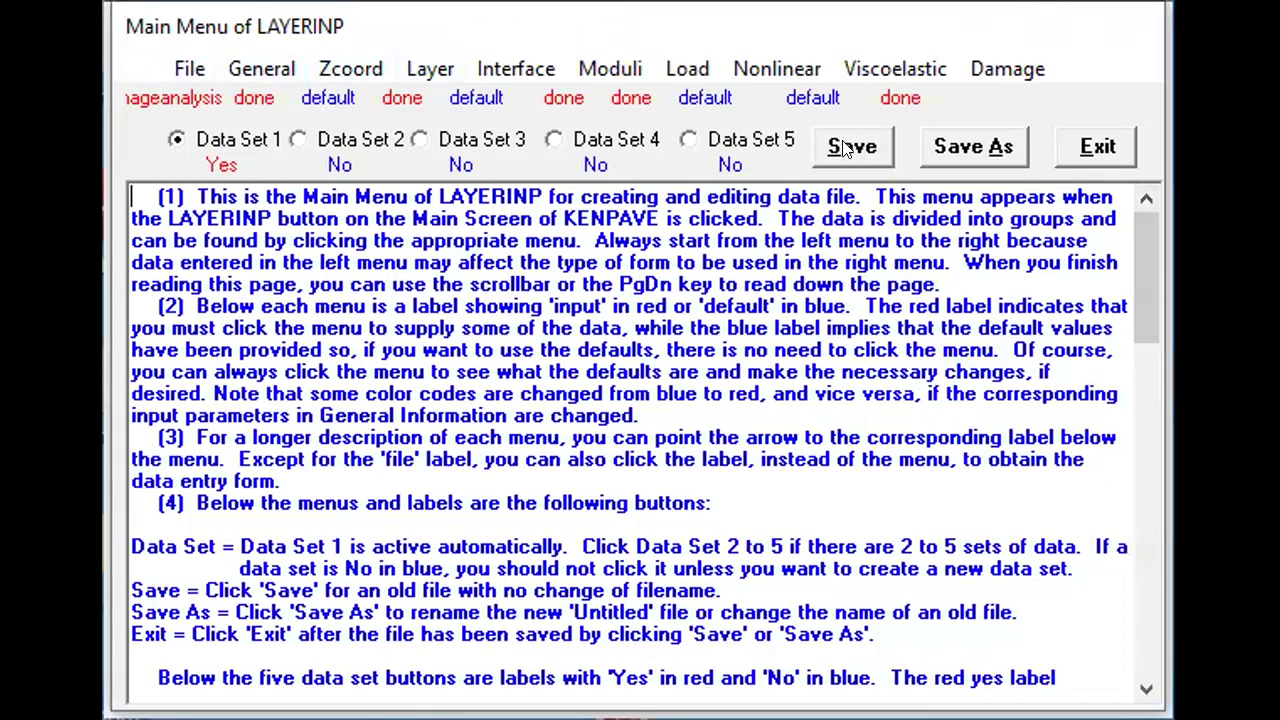
pyautogui.click(953, 148)
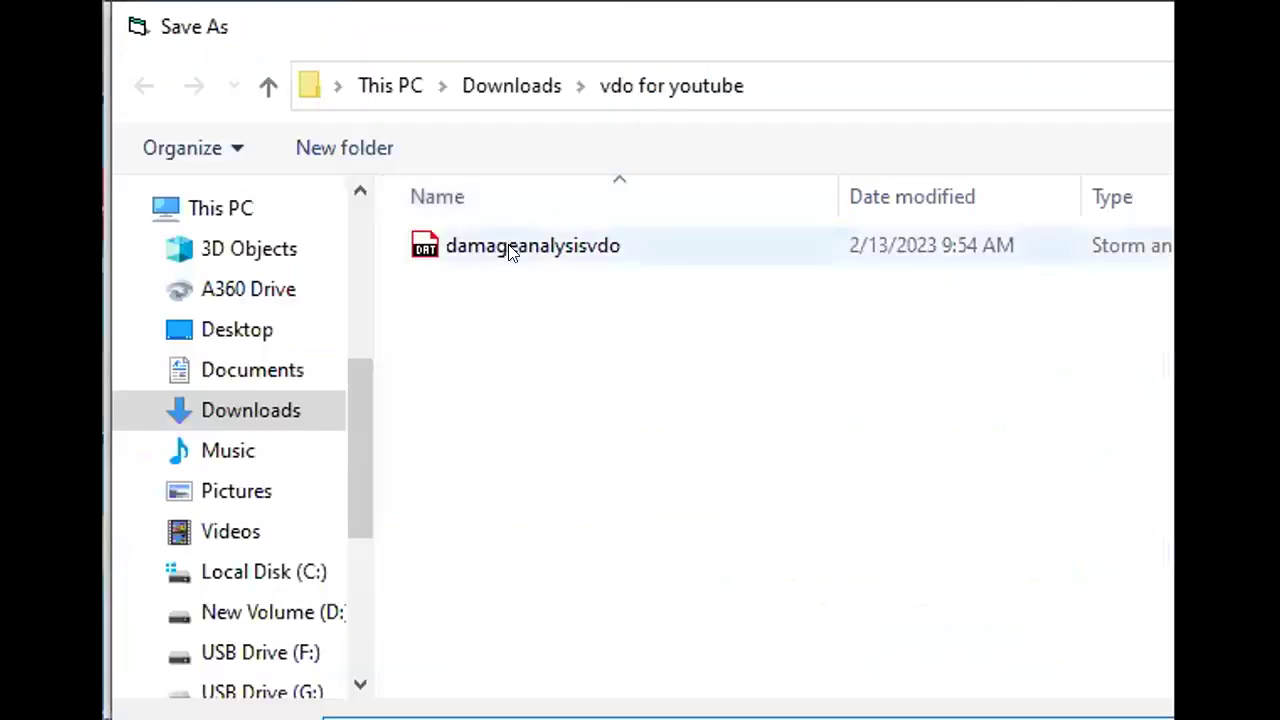
pyautogui.click(513, 250)
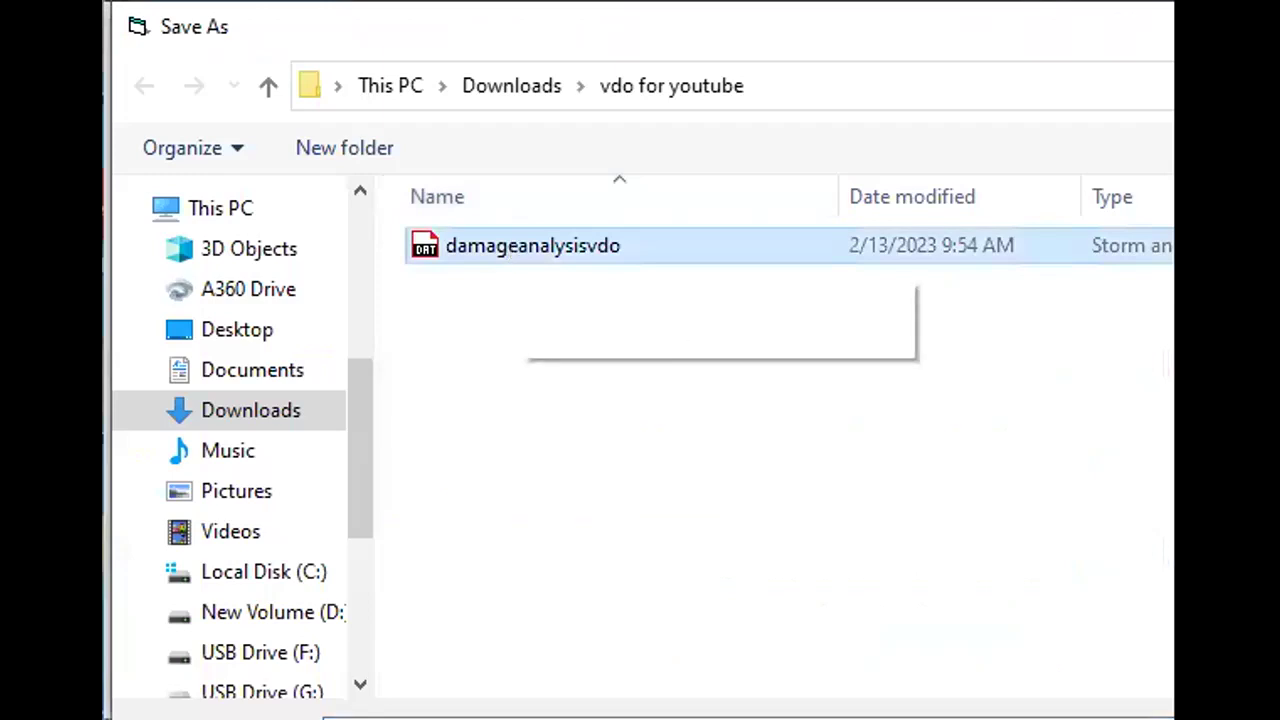
pyautogui.press('Tab')
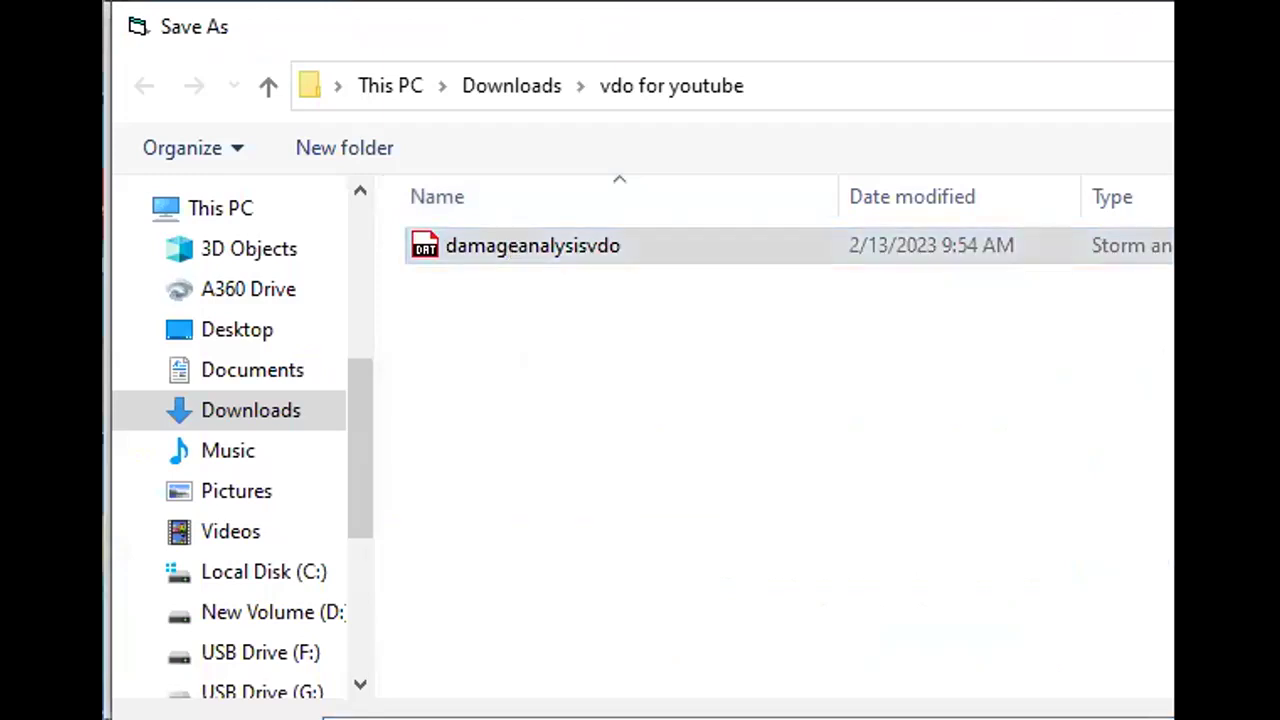
pyautogui.press('Return')
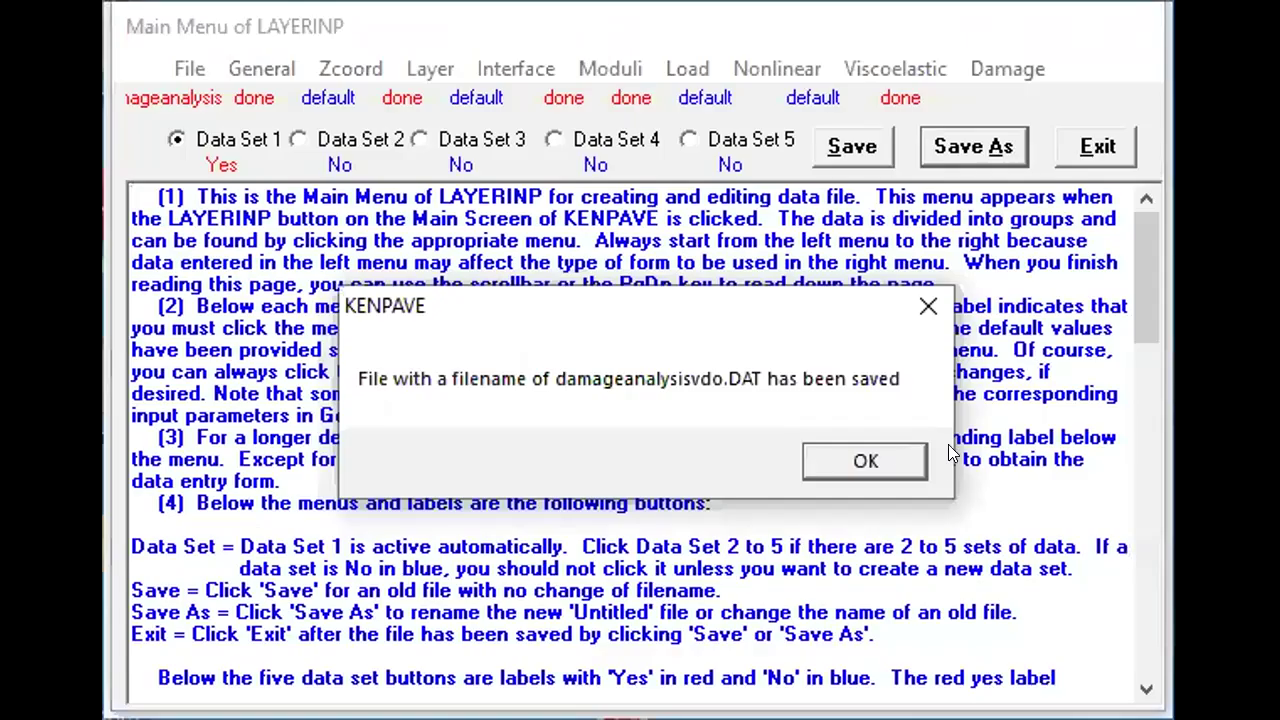
pyautogui.click(866, 466)
pyautogui.click(1085, 147)
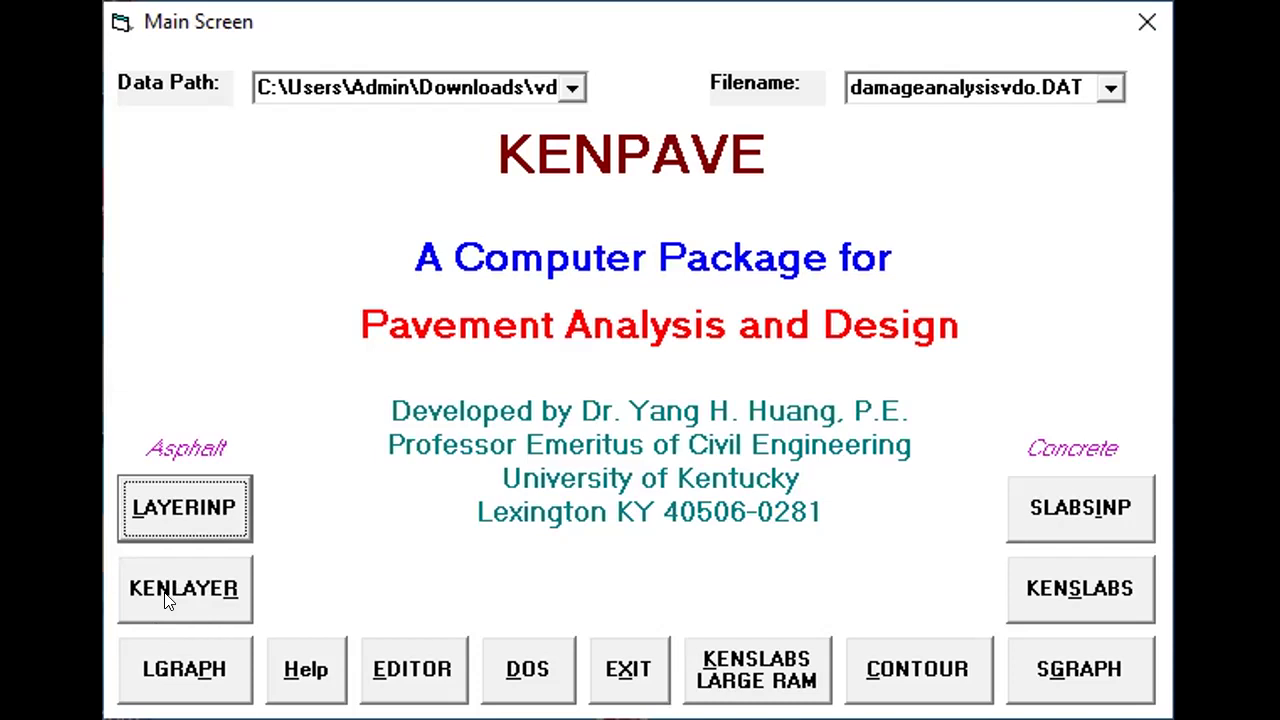
# - Run KENLAYER on damageanalysisvdo.DAT, then launch the Editor for the results
pyautogui.click(167, 592)
pyautogui.click(168, 591)
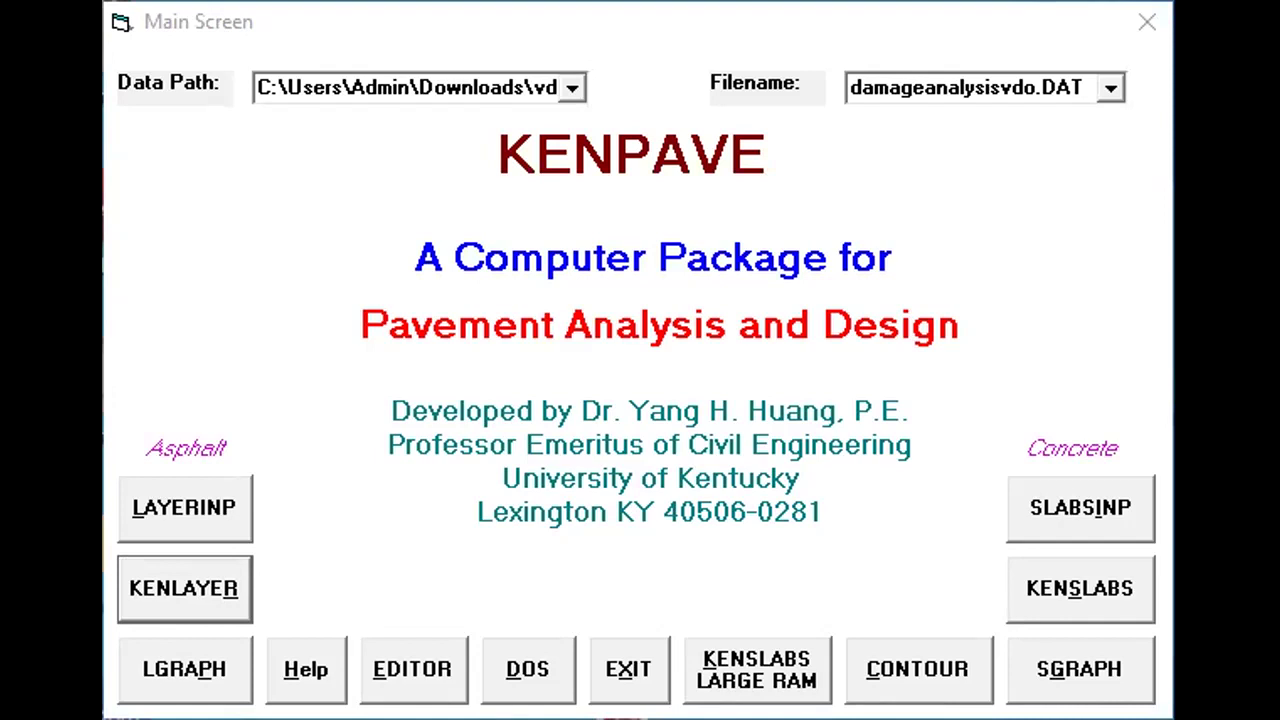
pyautogui.click(426, 676)
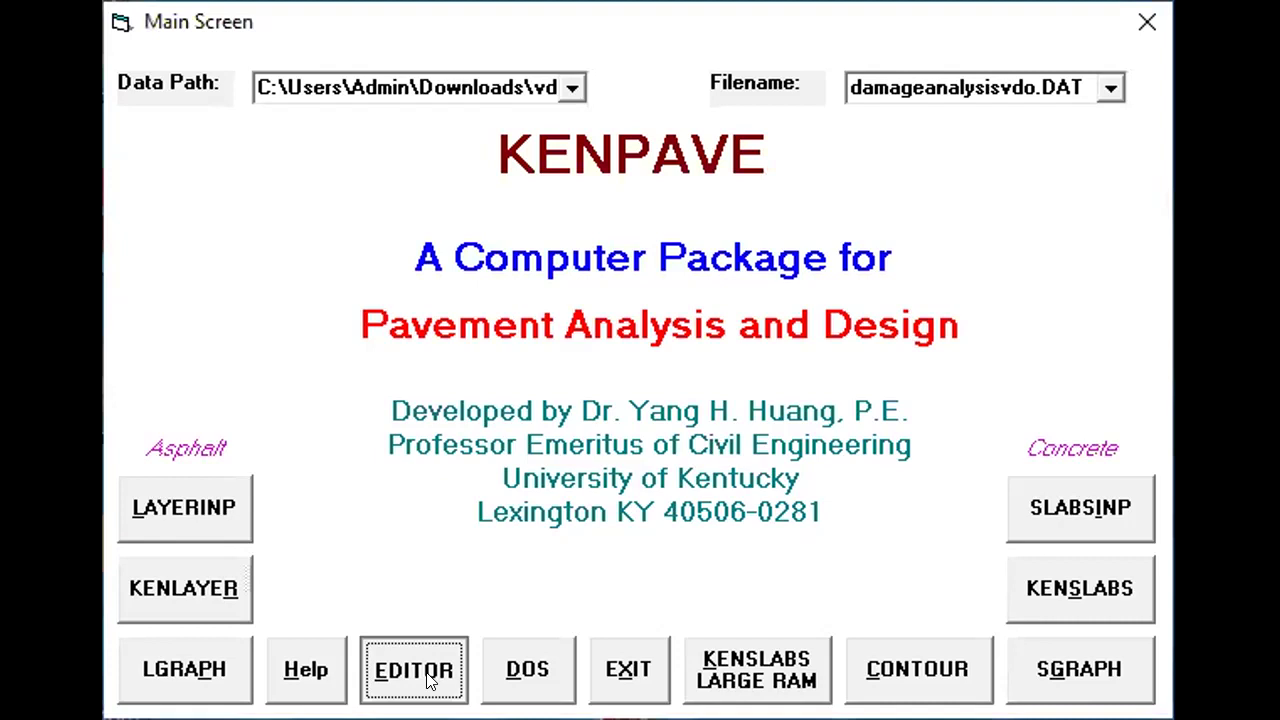
# - Open the damageanalysisvdo results file in the Editor to read the design life
pyautogui.click(139, 68)
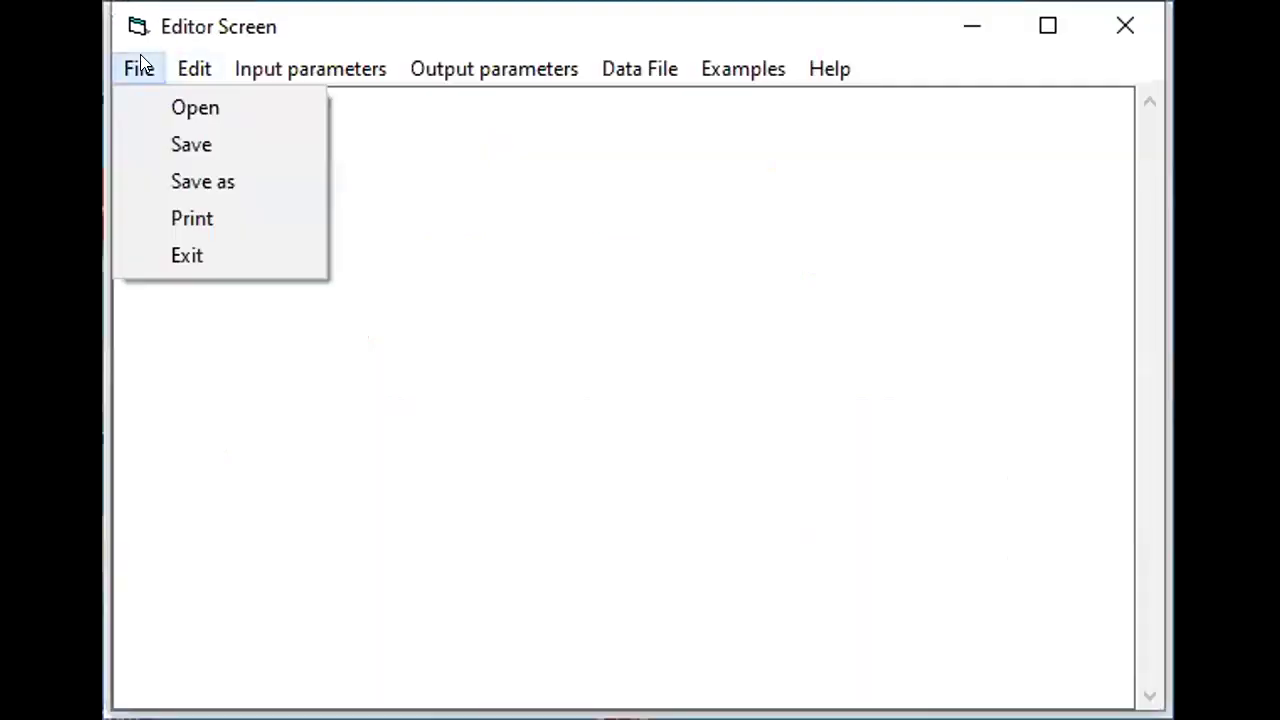
pyautogui.click(189, 107)
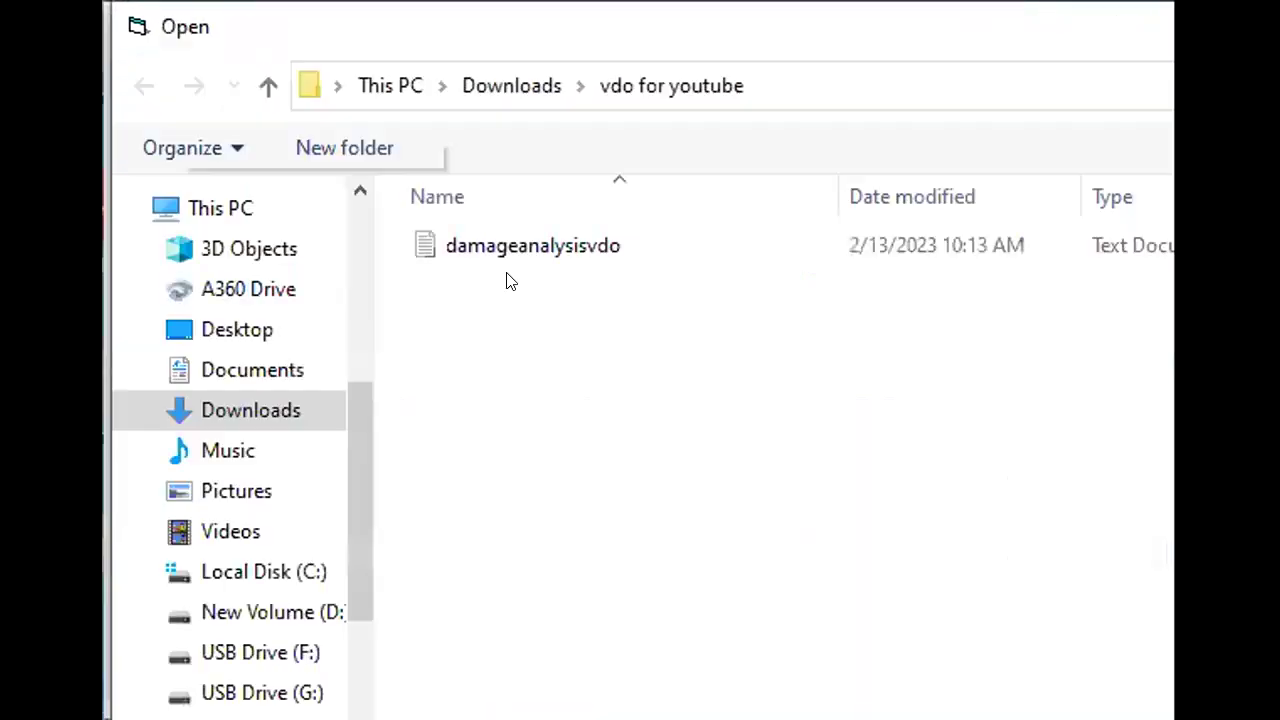
pyautogui.click(491, 246)
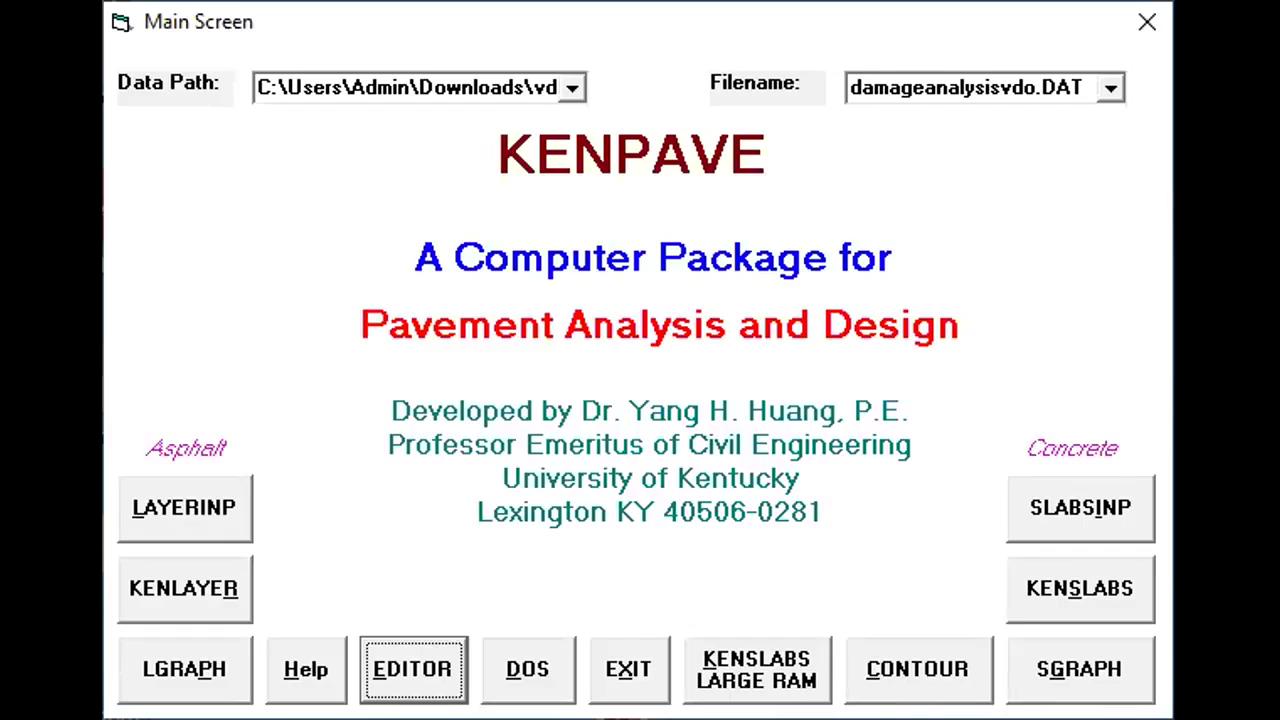
# - Plot the pavement in LGRAPH and advance to Load Group No. 6, declining to print each graph
pyautogui.click(190, 670)
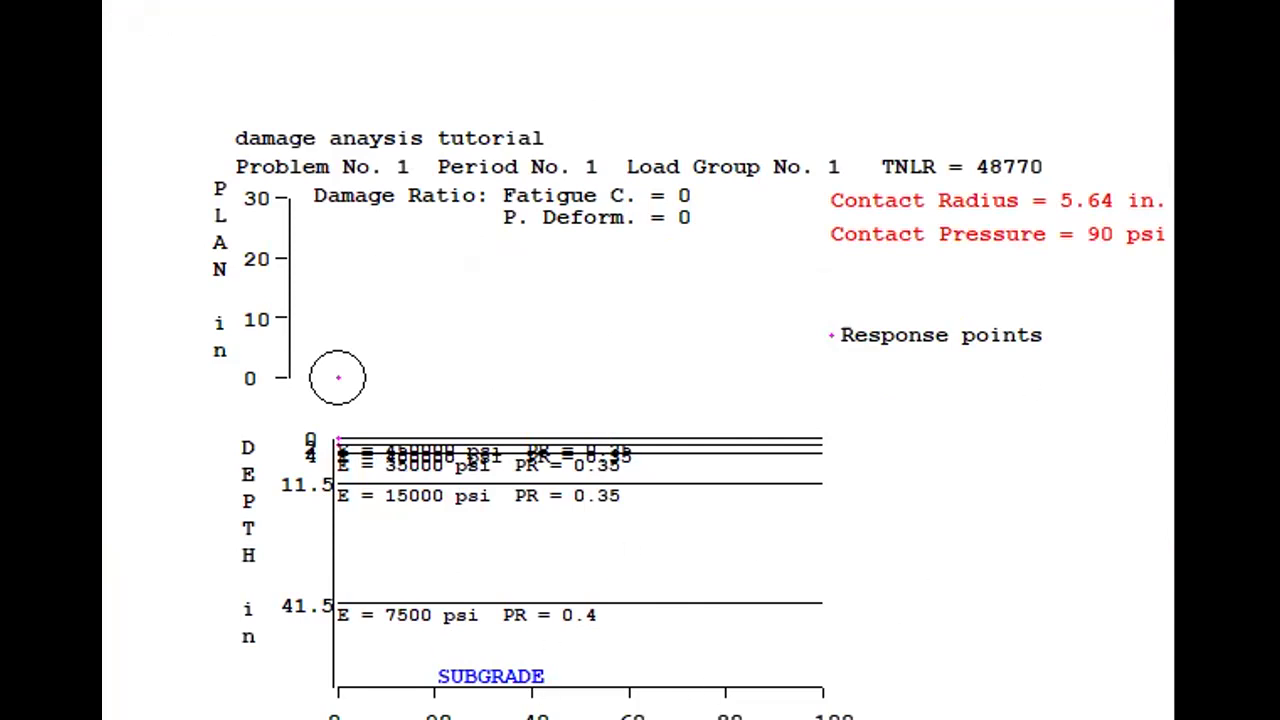
pyautogui.click(618, 450)
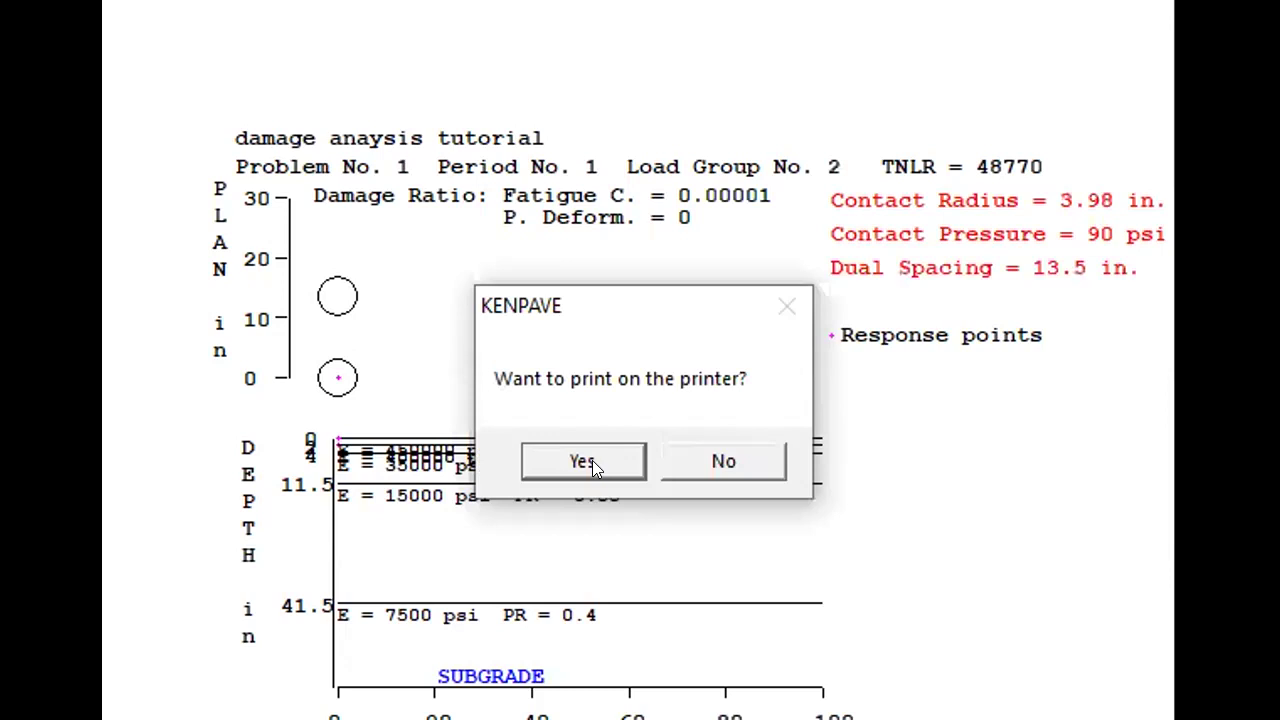
pyautogui.click(698, 468)
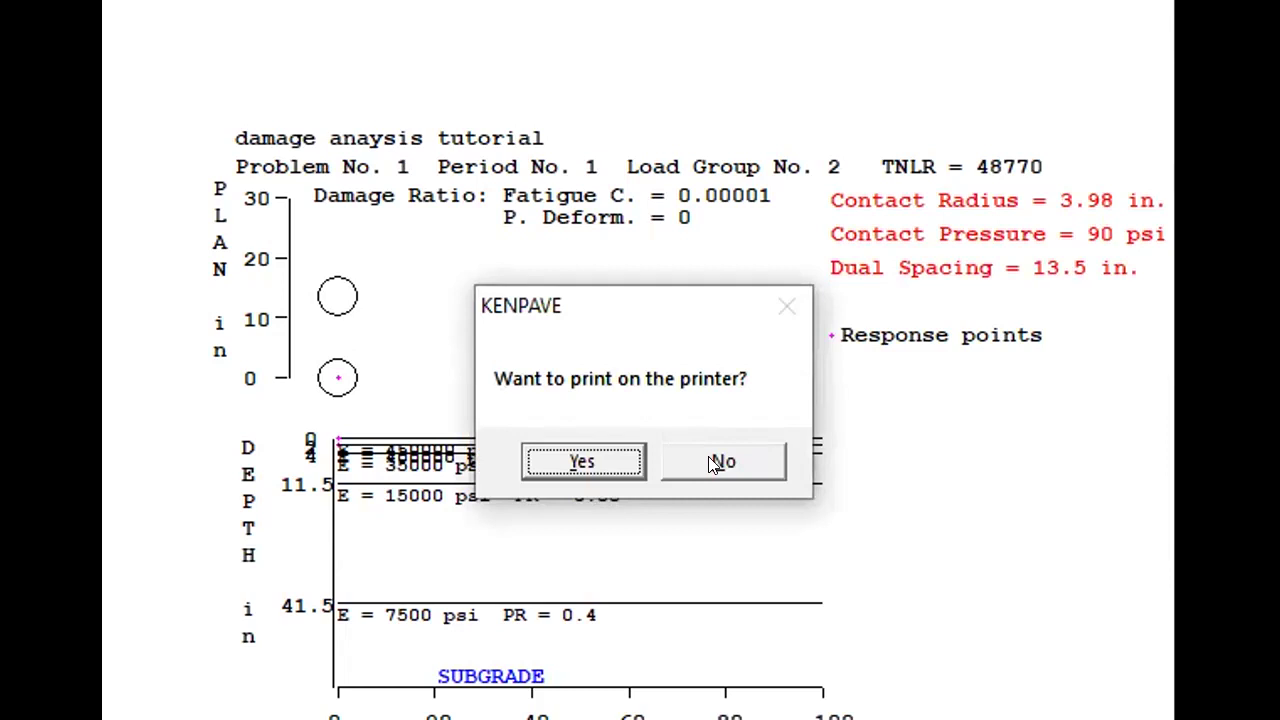
pyautogui.click(713, 463)
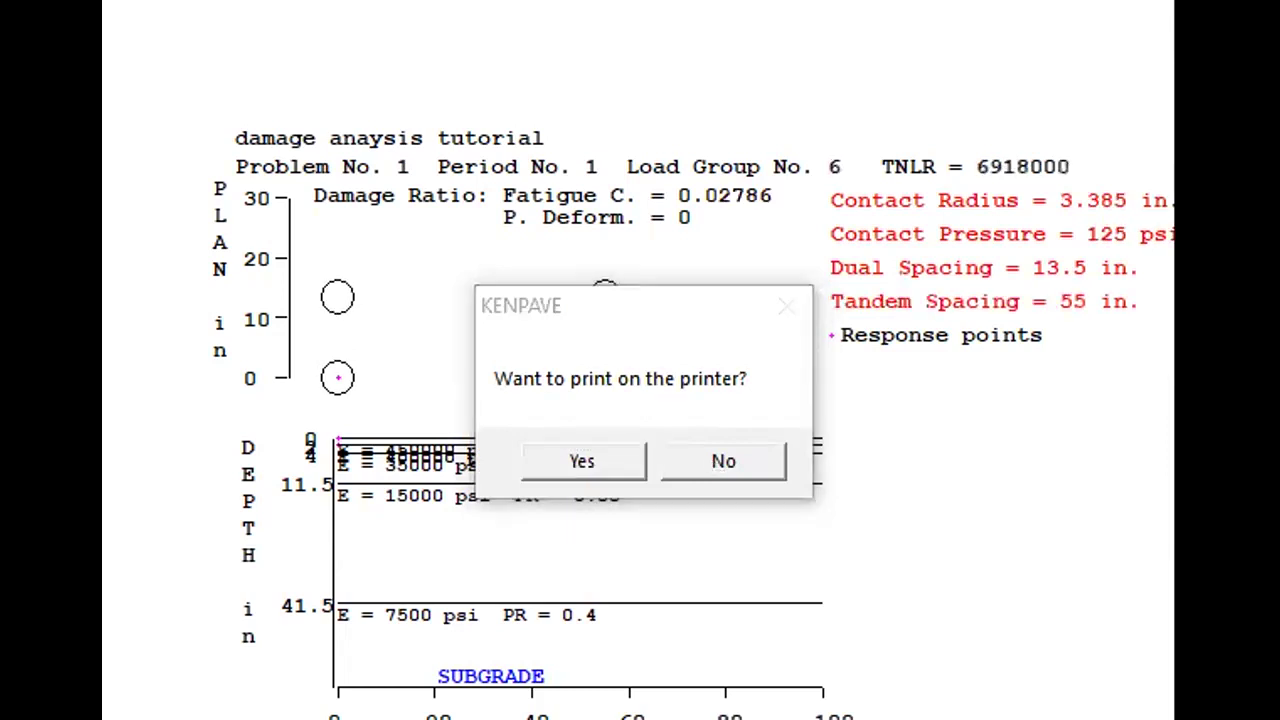